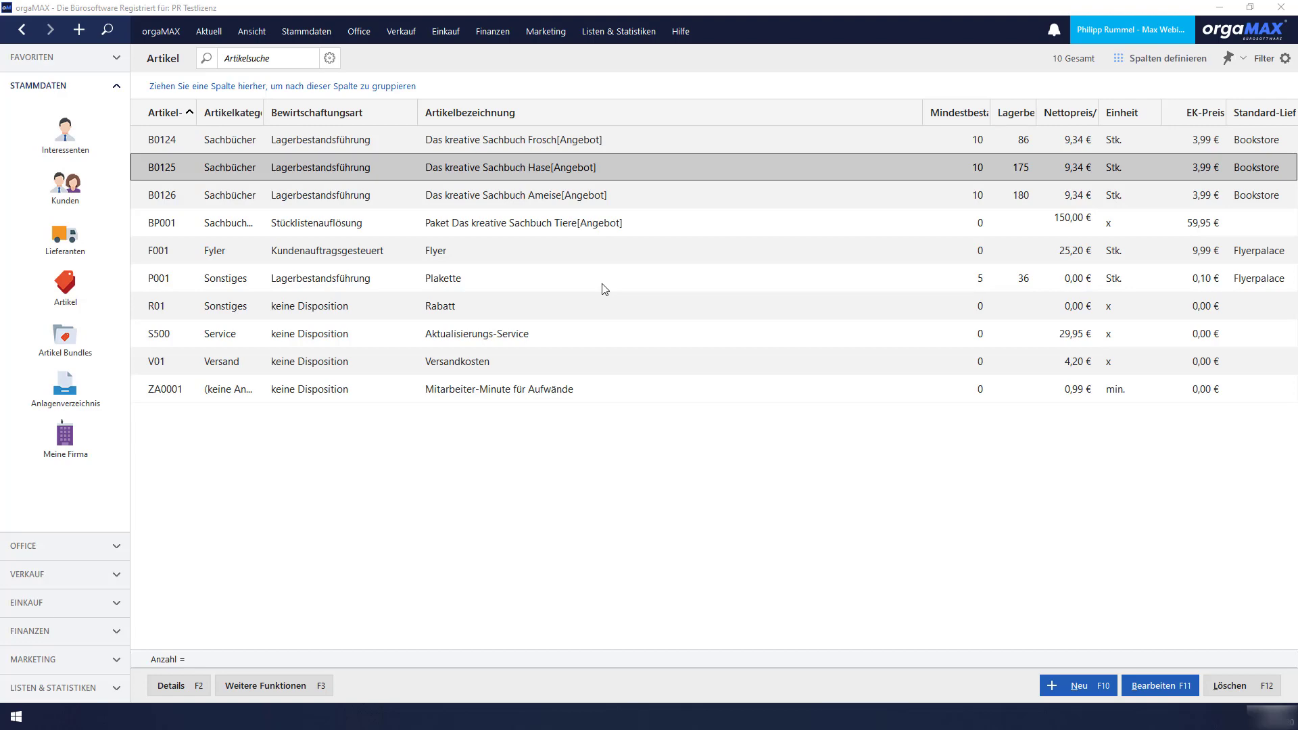
Open article B0125's sales prices and add a price tier from 10 pieces at 9,00 €
{"action": "left_click", "coordinate": [533, 169]}
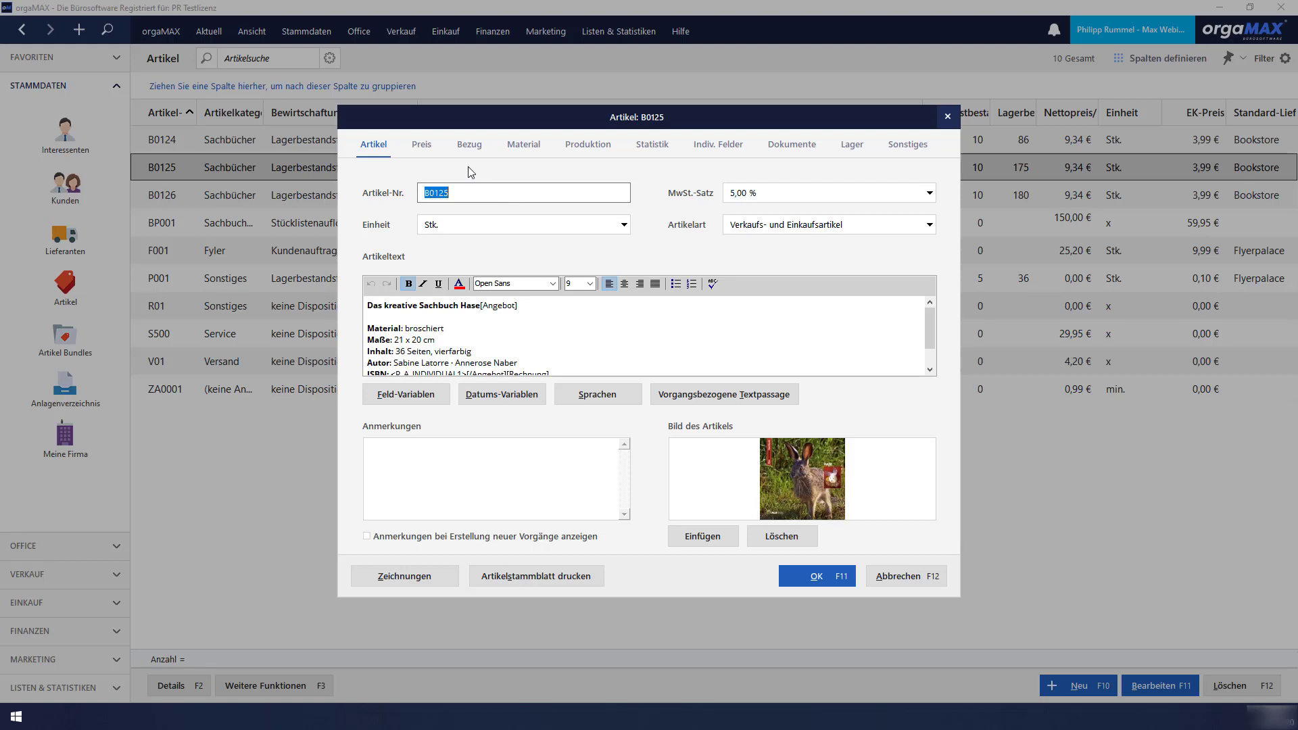
{"action": "left_click", "coordinate": [421, 144]}
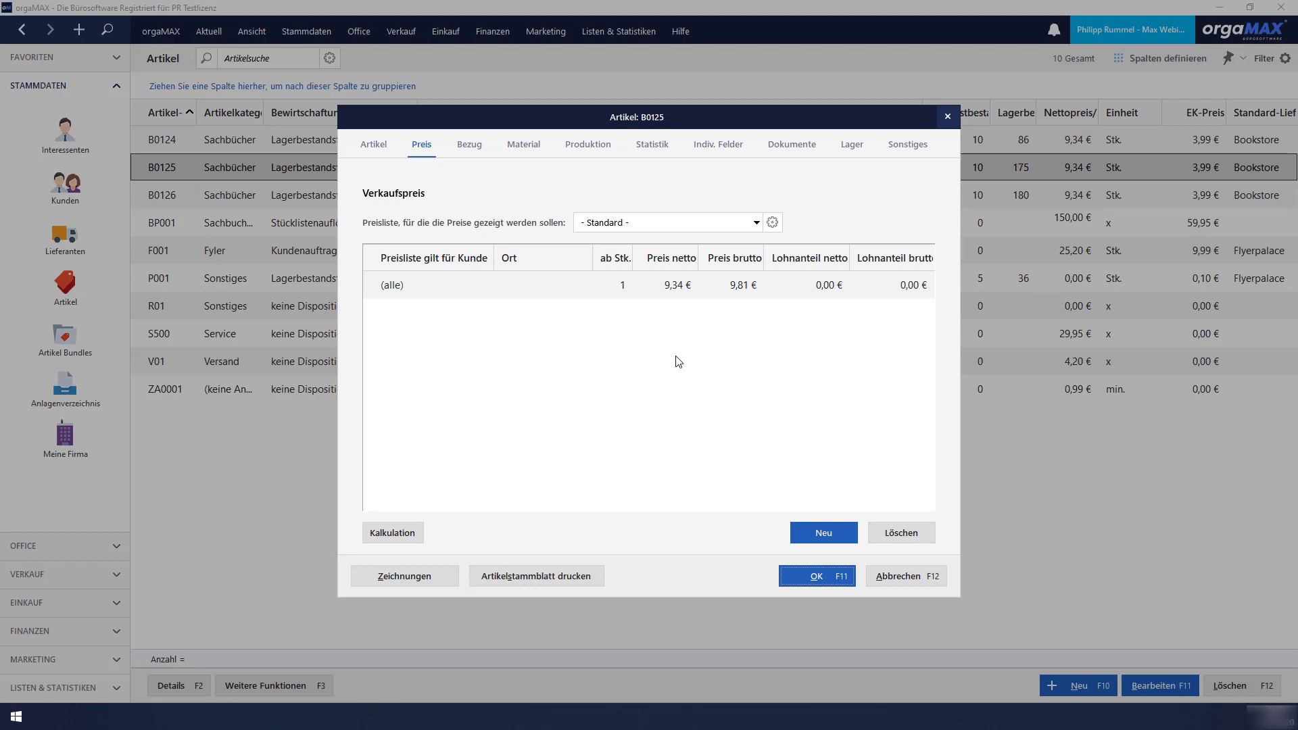
{"action": "left_click", "coordinate": [824, 532]}
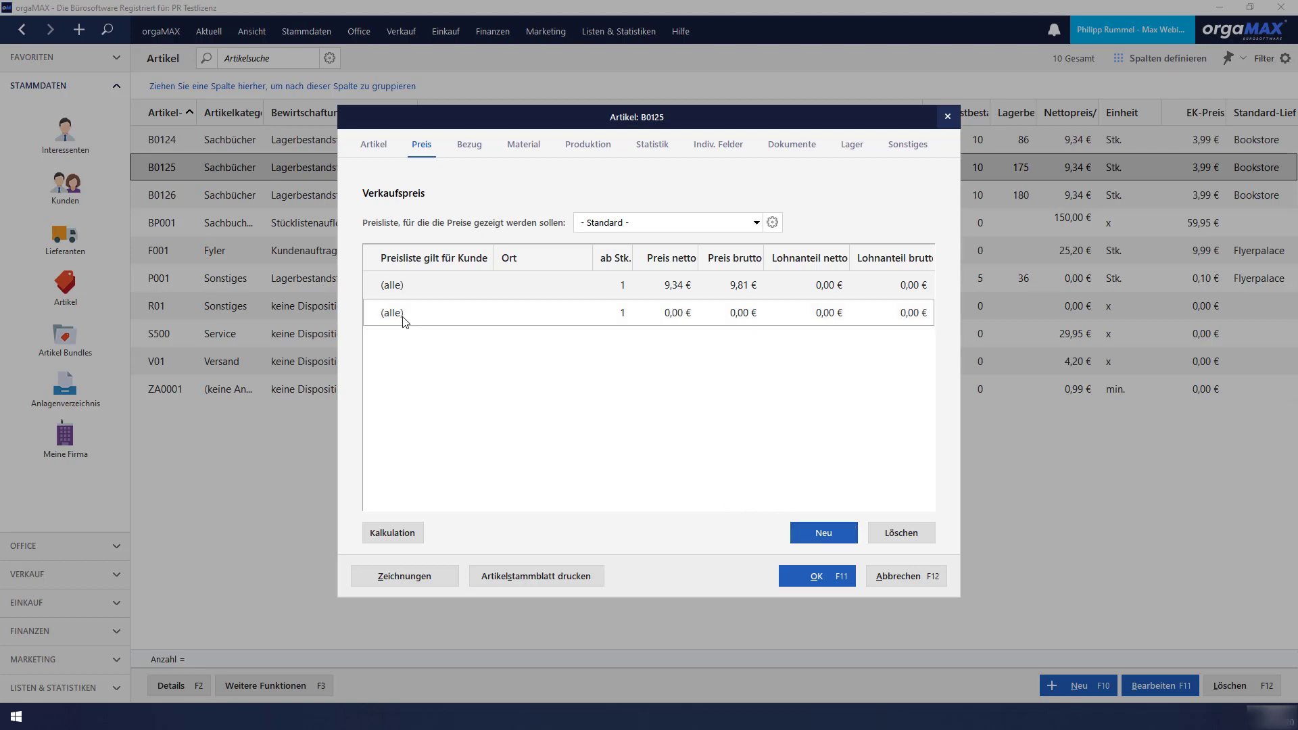
{"action": "left_click", "coordinate": [623, 323]}
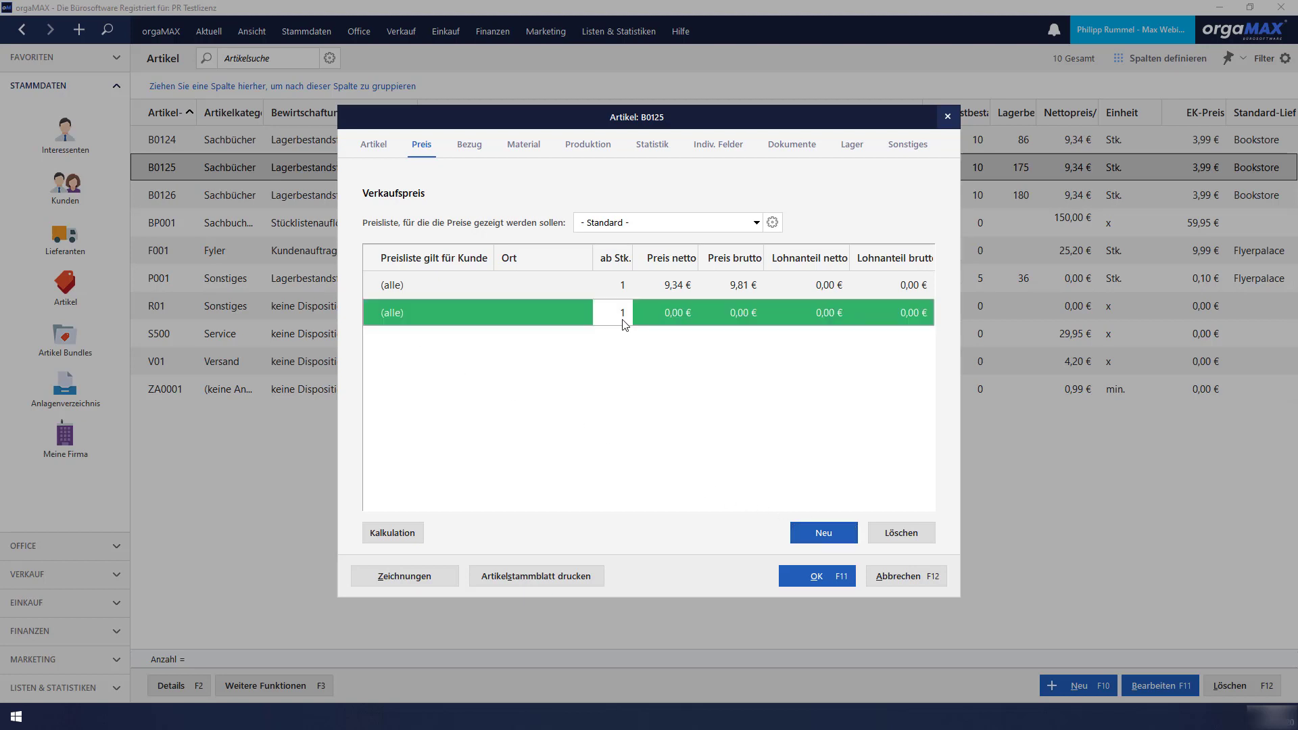
{"action": "type", "text": "10"}
{"action": "left_click", "coordinate": [671, 313]}
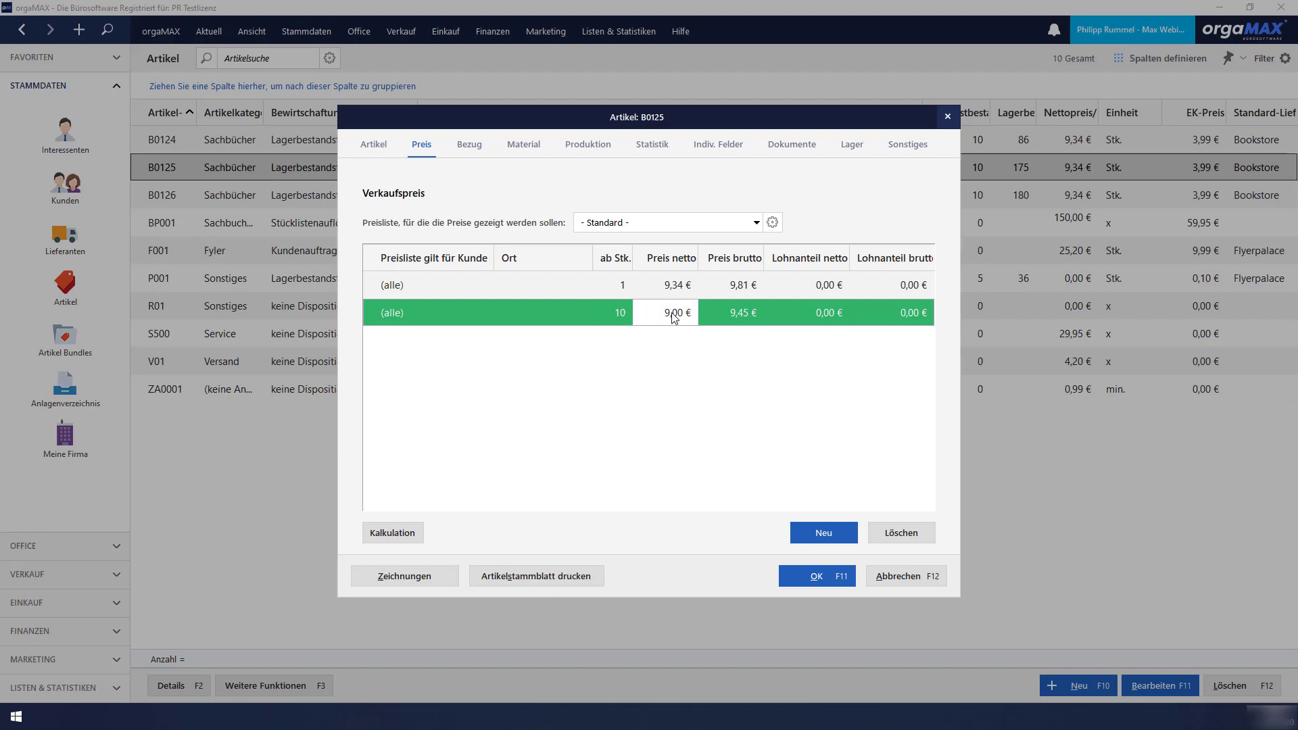
Add a 20-piece tier at 8,50 € net, 8,99 € gross, plus another blank price row
{"action": "left_click", "coordinate": [820, 533]}
{"action": "left_click", "coordinate": [612, 345]}
{"action": "type", "text": "20"}
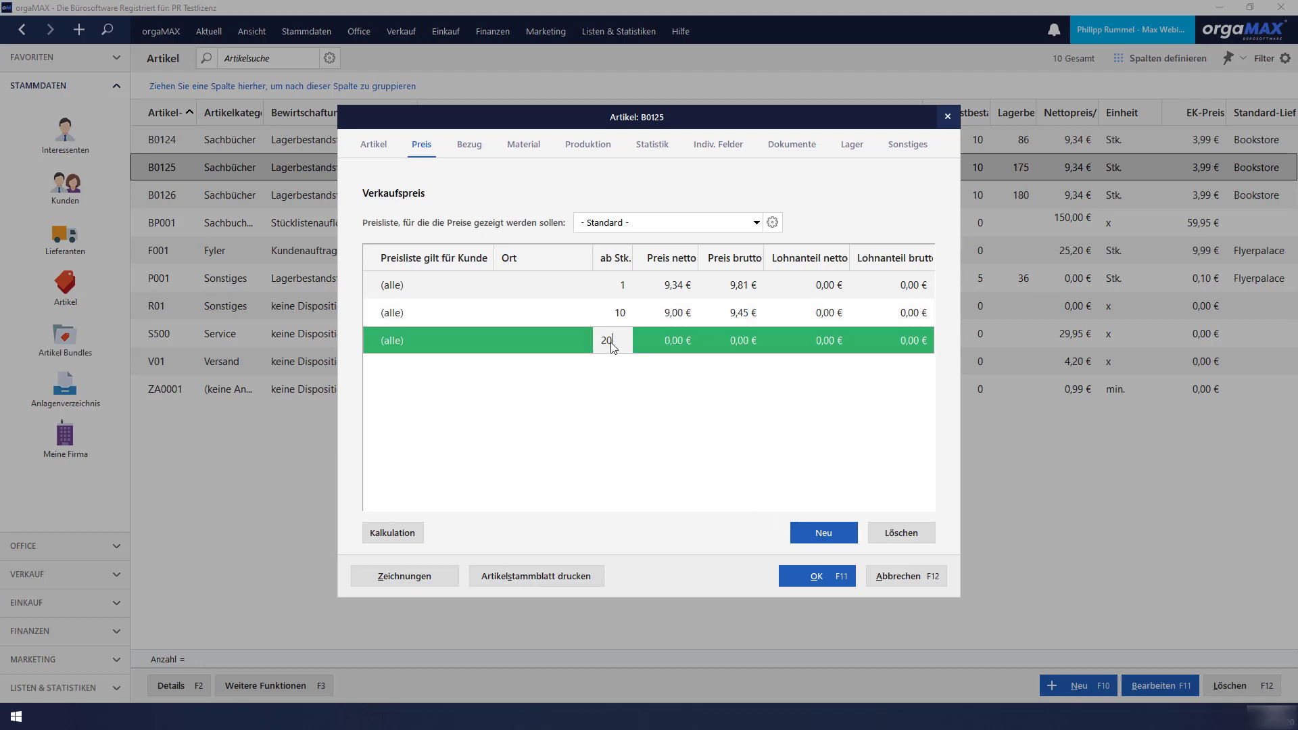
{"action": "left_click", "coordinate": [681, 342]}
{"action": "type", "text": "8,50"}
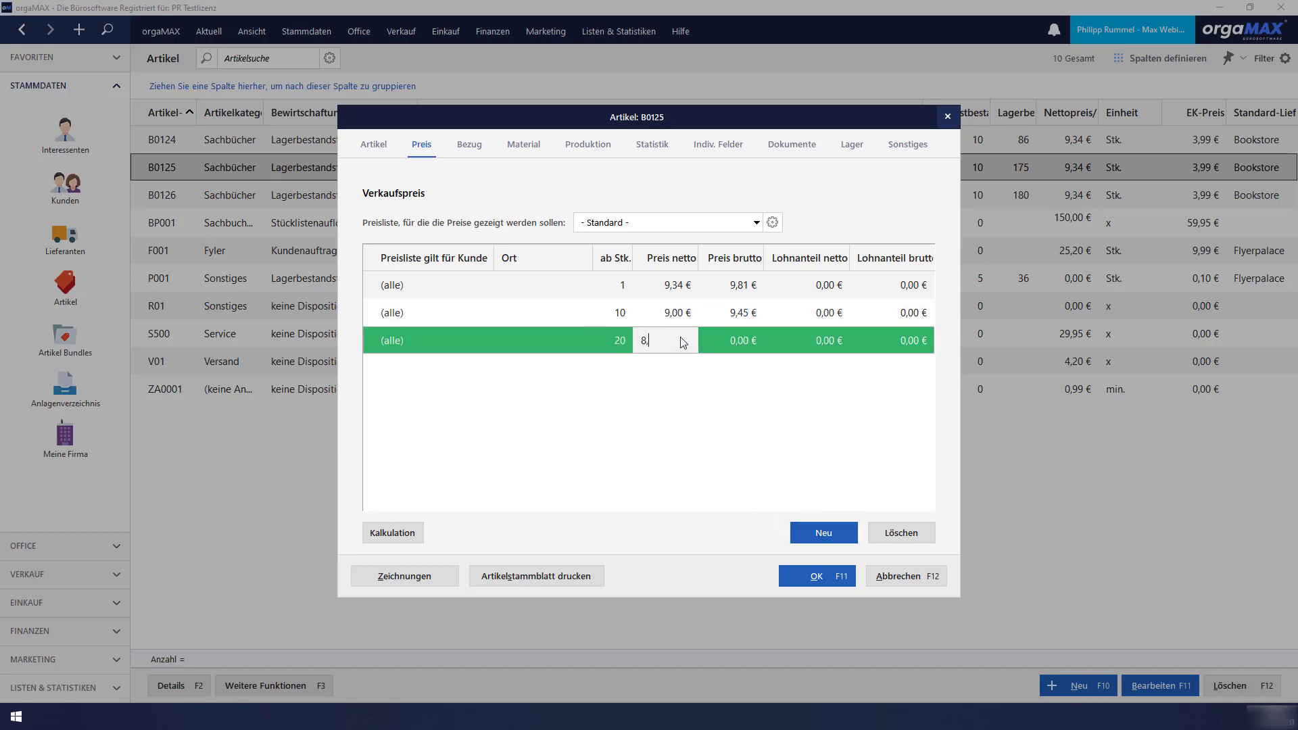
{"action": "key", "text": "Return"}
{"action": "left_click", "coordinate": [745, 351]}
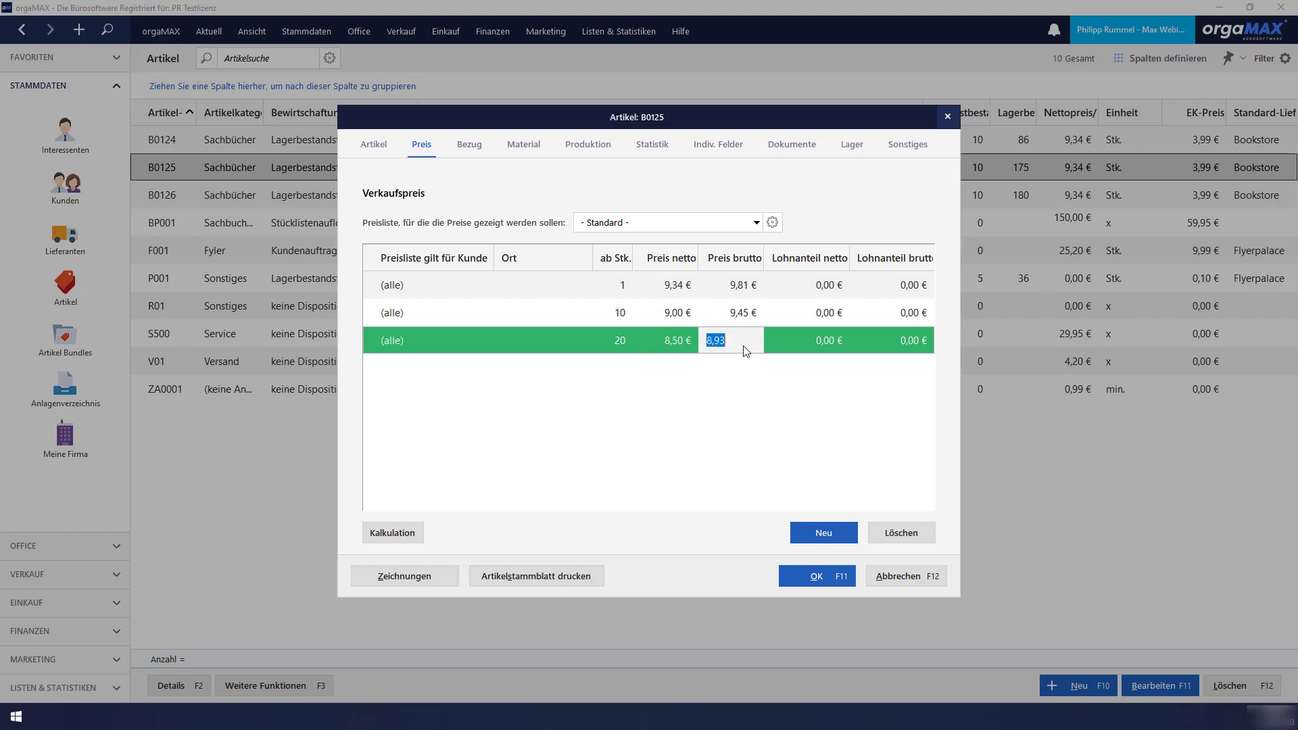
{"action": "type", "text": "8,99"}
{"action": "key", "text": "Return"}
{"action": "left_click", "coordinate": [823, 534]}
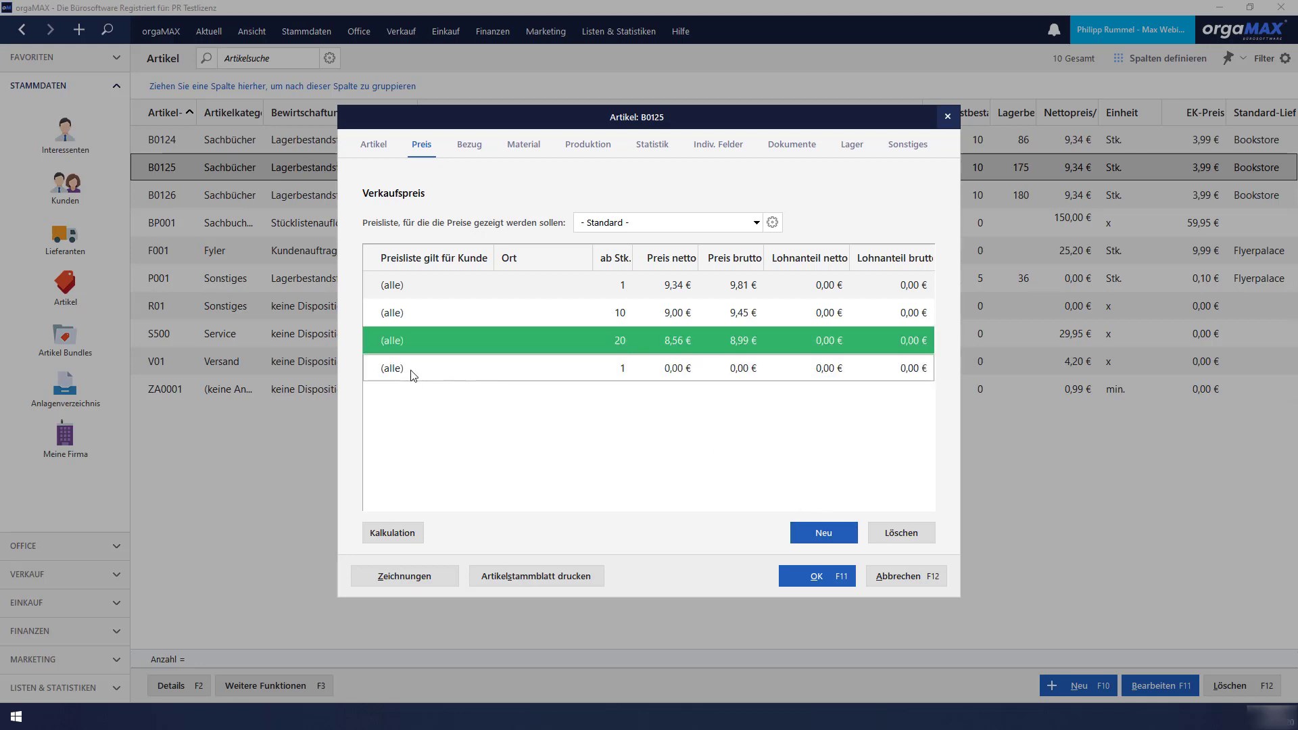
Assign the new price row to the Bochum customer at 9,00 € net from 1 piece
{"action": "left_click", "coordinate": [414, 371]}
{"action": "left_click", "coordinate": [481, 373]}
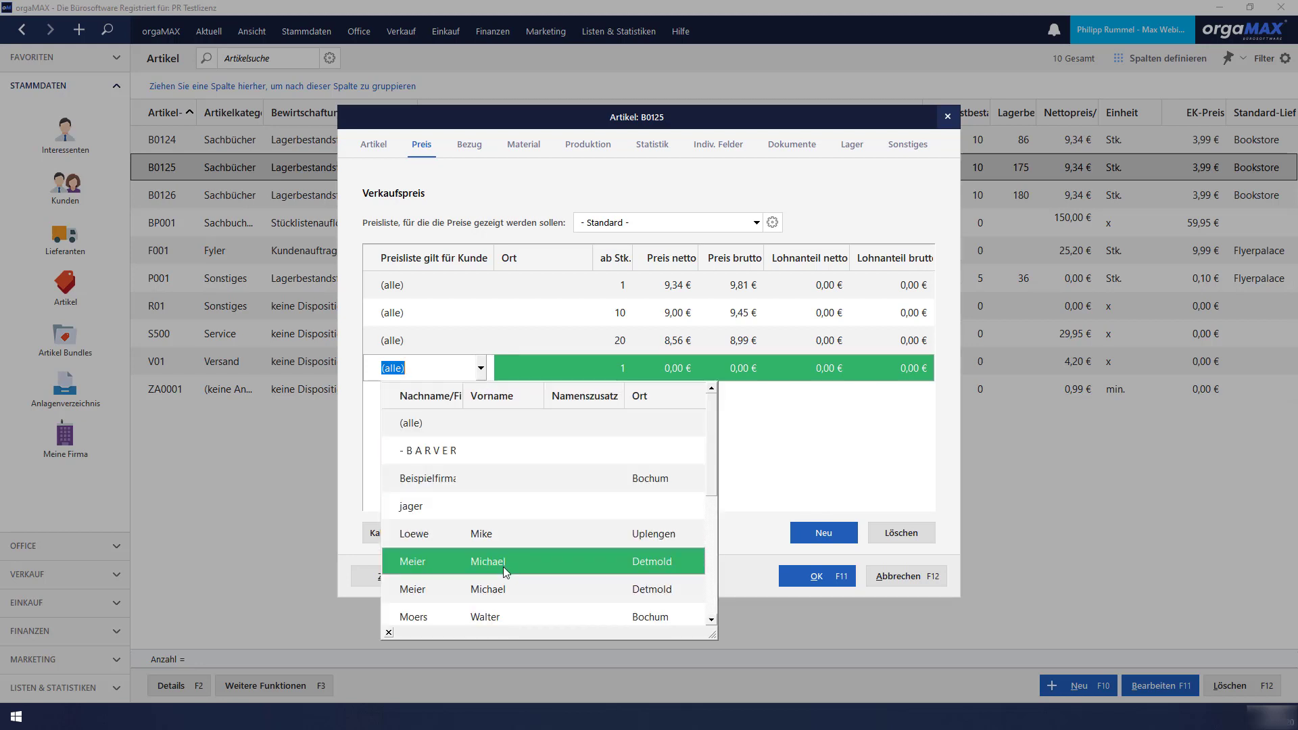
{"action": "scroll", "coordinate": [503, 586], "scroll_direction": "down", "scroll_amount": 5}
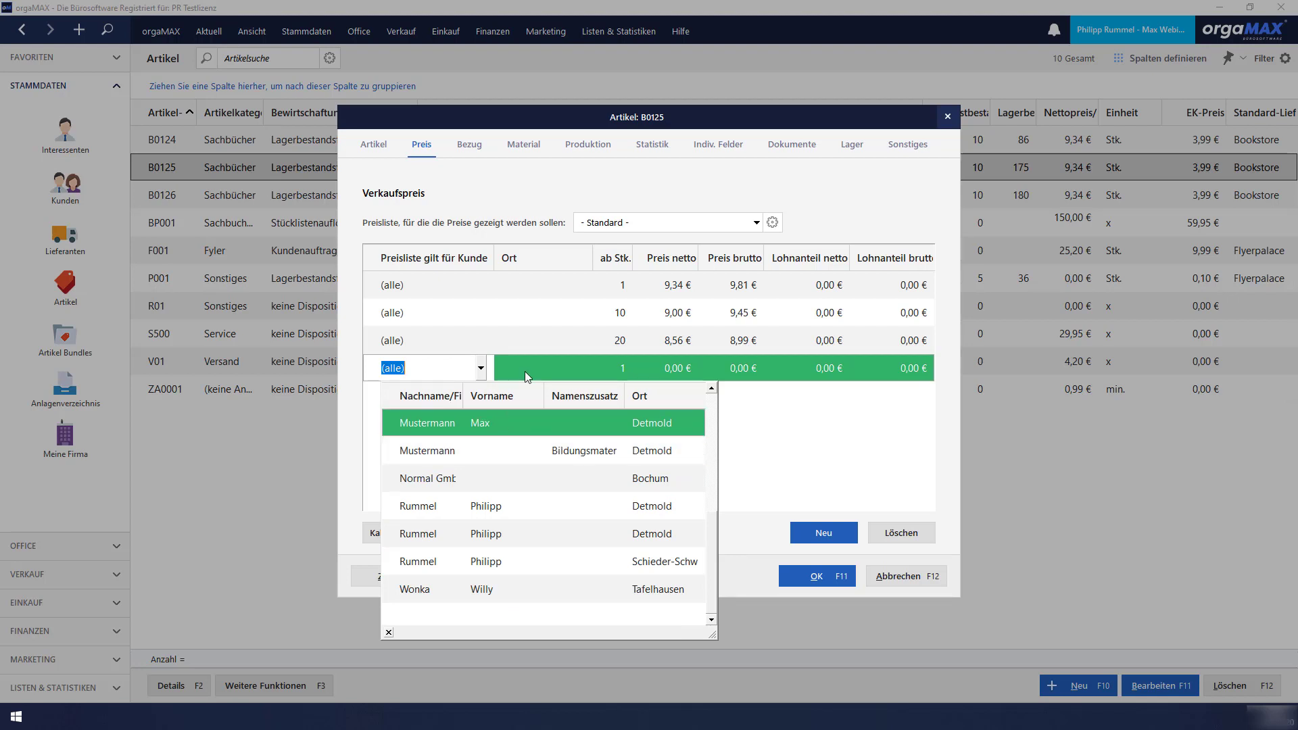
{"action": "left_click_drag", "start_coordinate": [712, 547], "coordinate": [711, 510]}
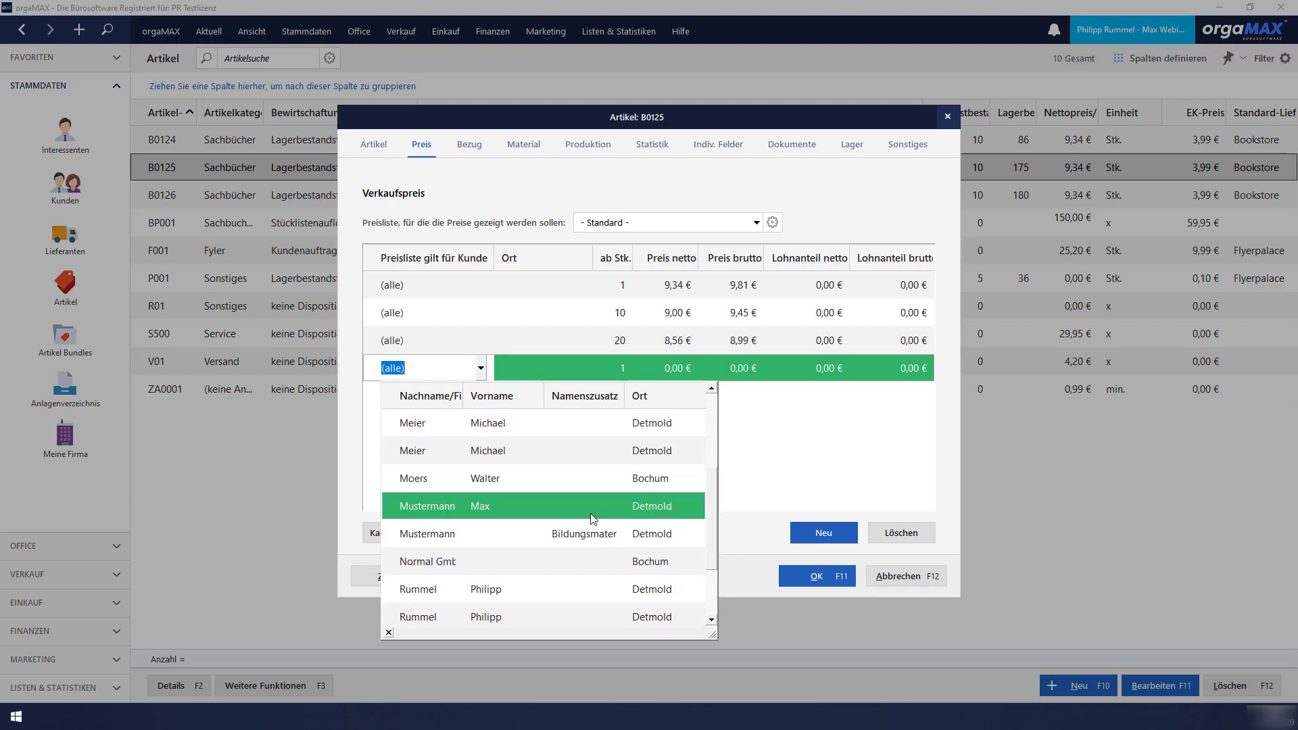
{"action": "left_click", "coordinate": [541, 478]}
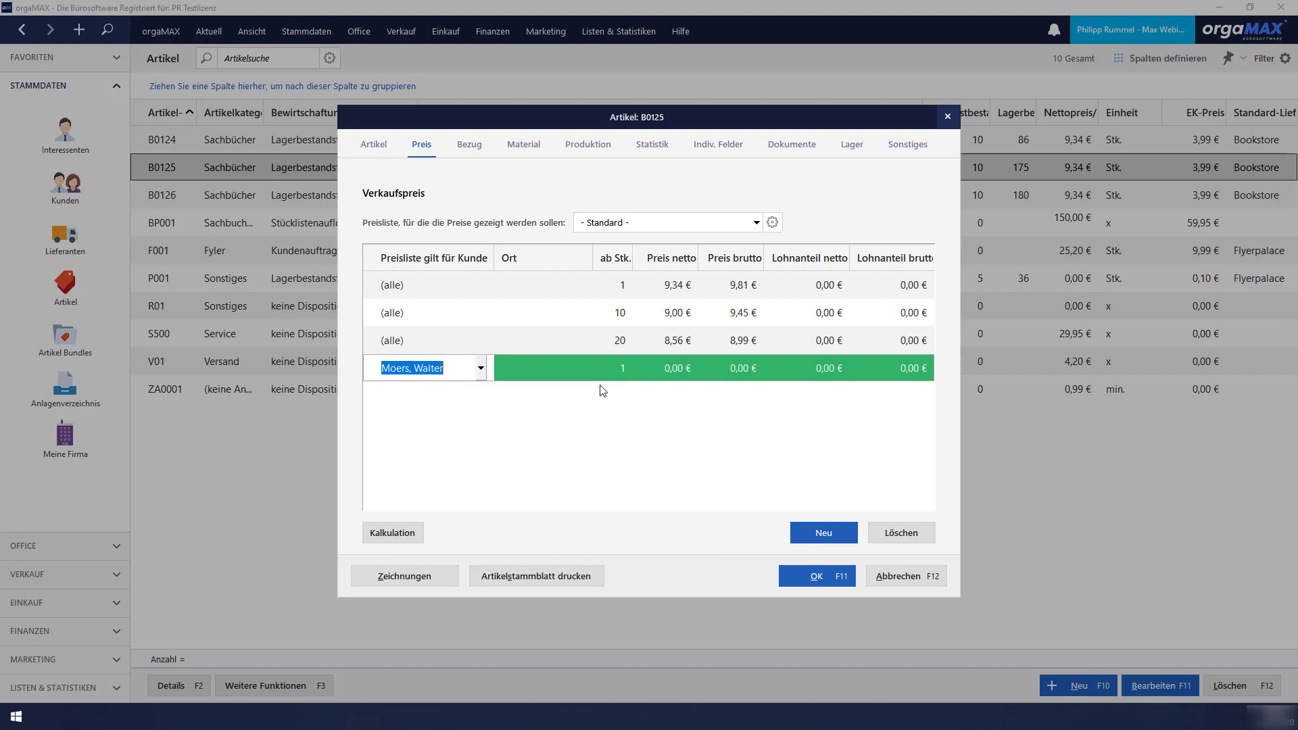
{"action": "left_click", "coordinate": [677, 372]}
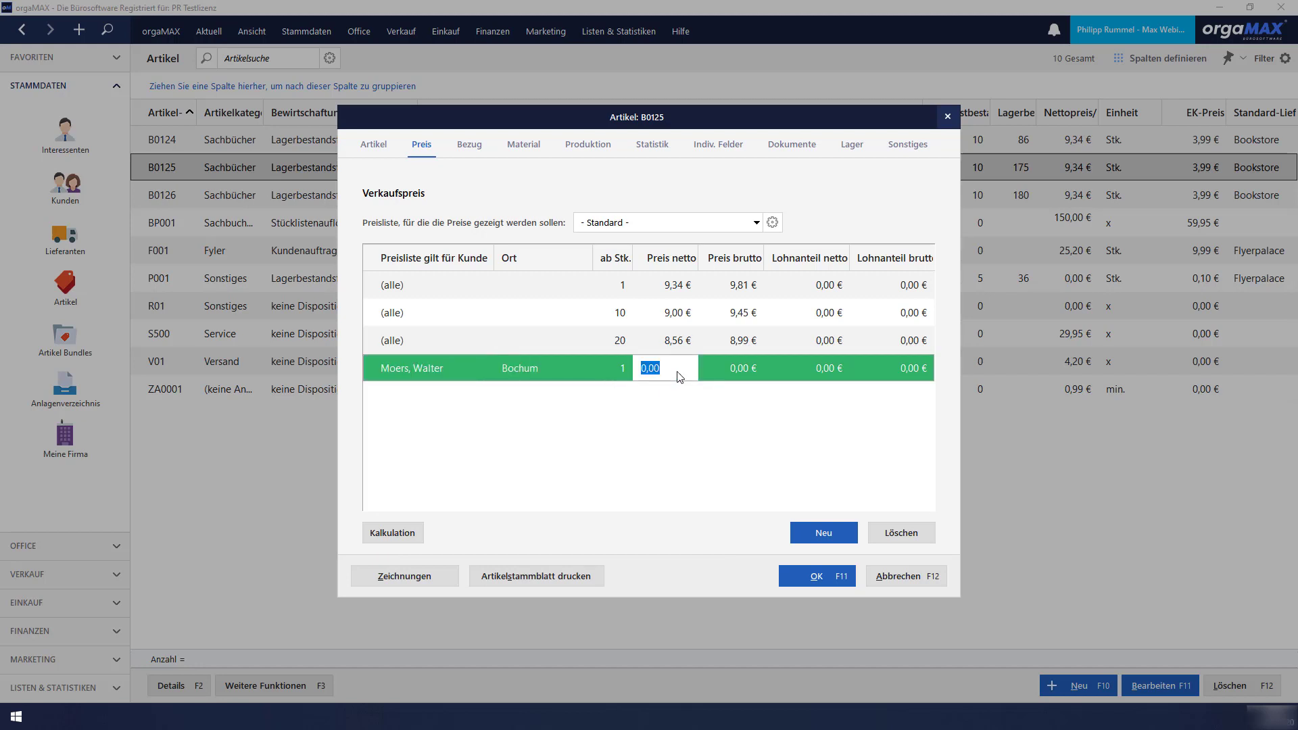
{"action": "type", "text": "9,00"}
{"action": "key", "text": "Return"}
Add a row for the same customer at 8,50 € net from 10 pieces
{"action": "left_click", "coordinate": [824, 533]}
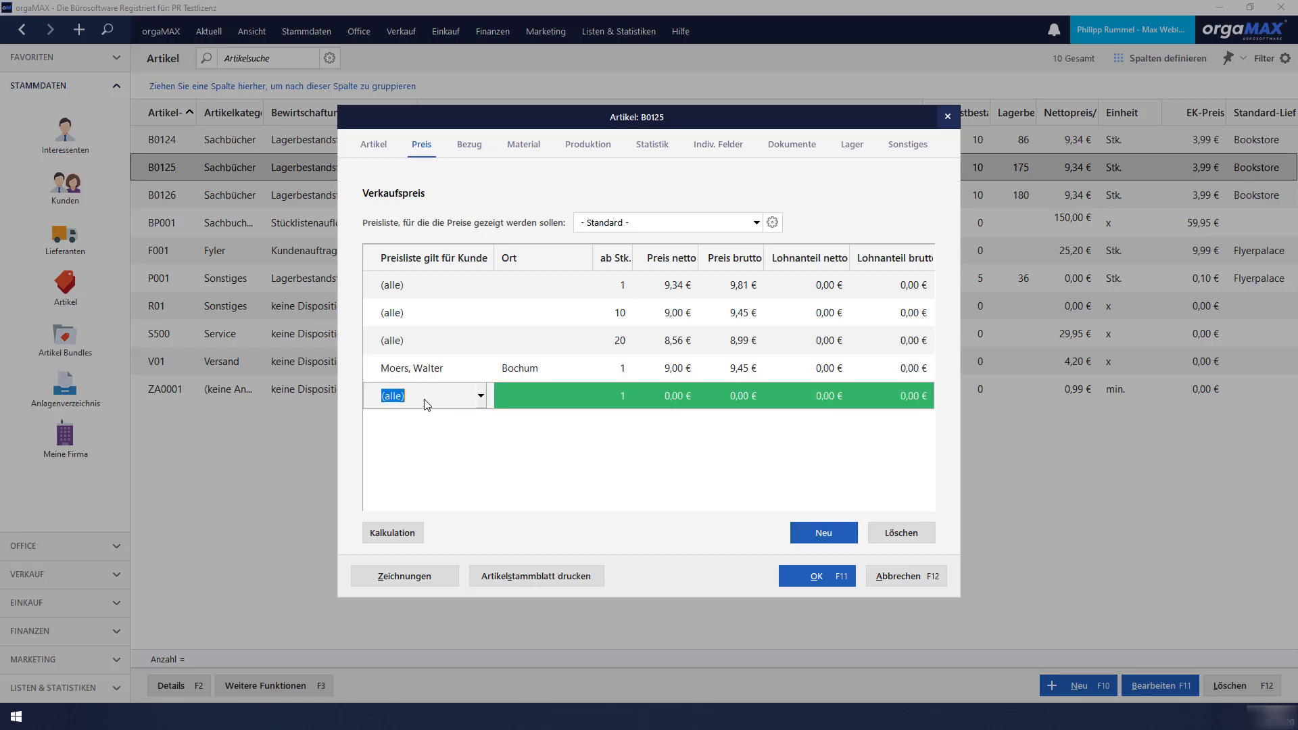
{"action": "type", "text": "Moers, Walter"}
{"action": "key", "text": "Return"}
{"action": "left_click", "coordinate": [627, 396]}
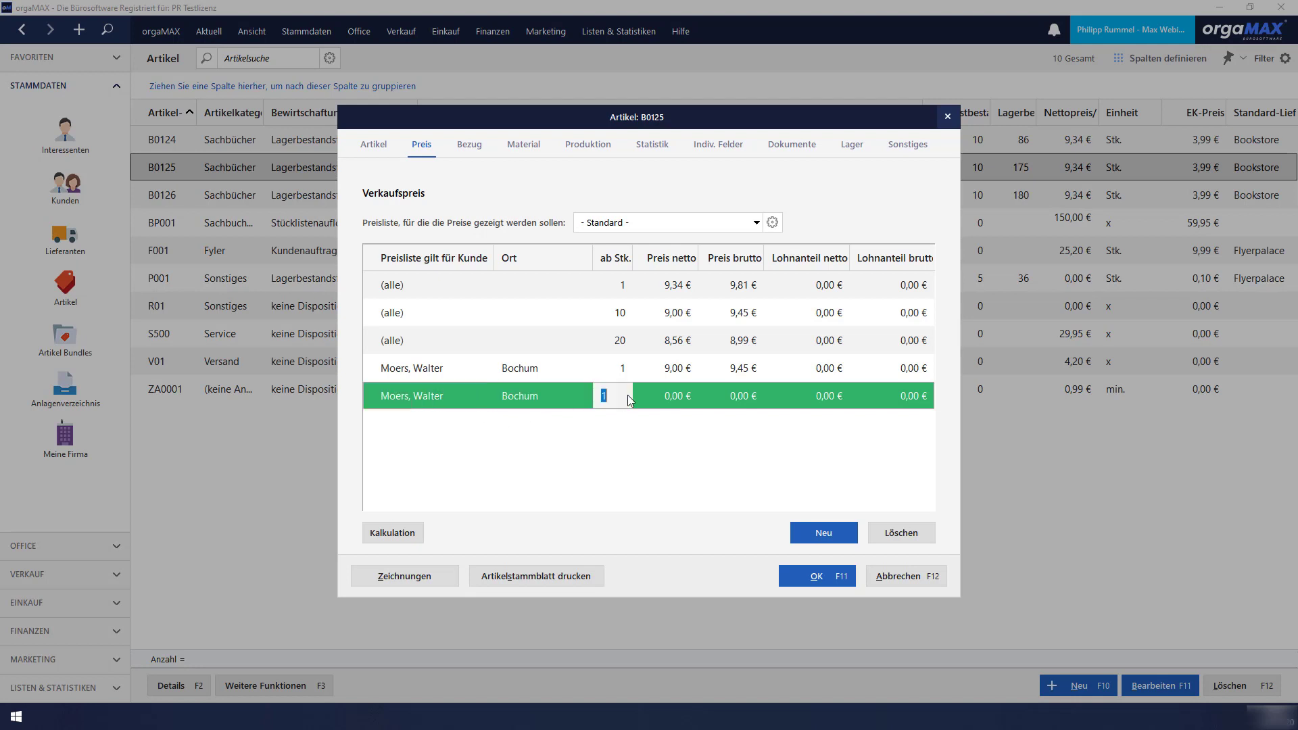
{"action": "type", "text": "0"}
{"action": "left_click", "coordinate": [668, 396]}
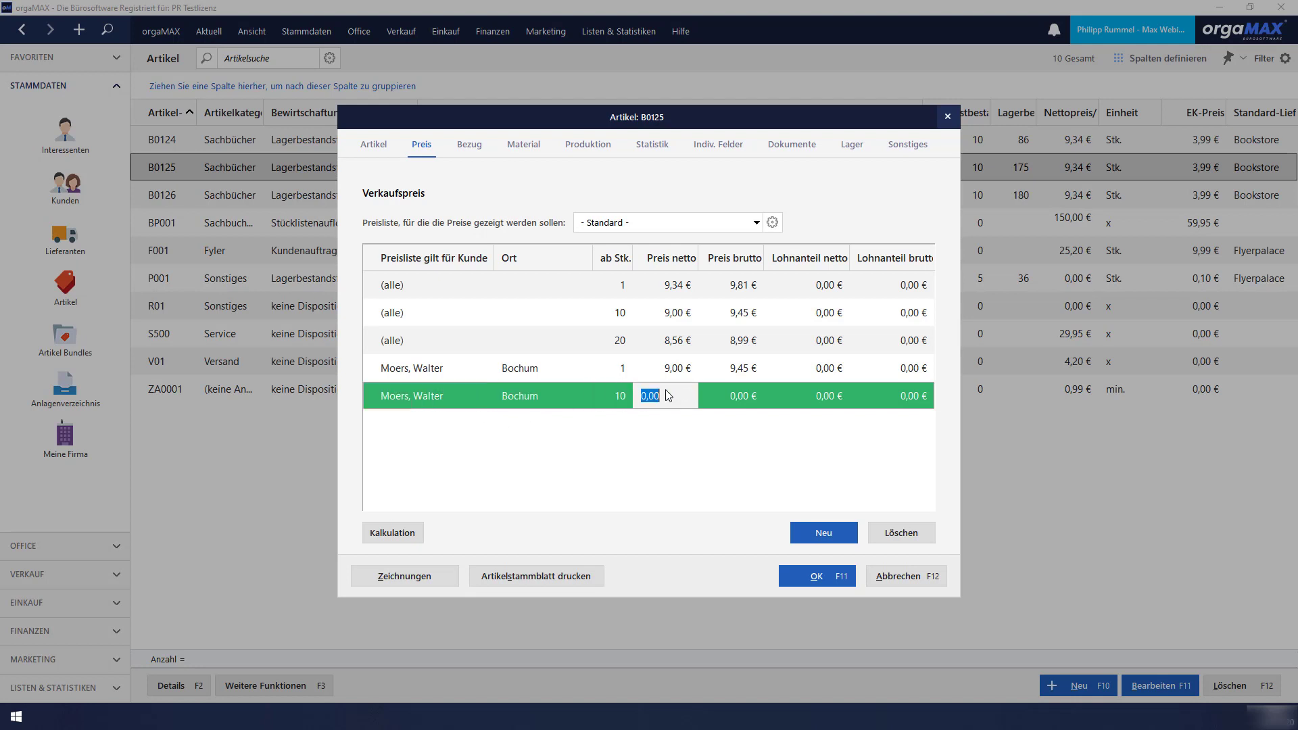
{"action": "type", "text": "8,50"}
{"action": "key", "text": "Return"}
Add a third customer row at 8,00 € net from 20 pieces
{"action": "left_click", "coordinate": [828, 533]}
{"action": "left_click", "coordinate": [420, 431]}
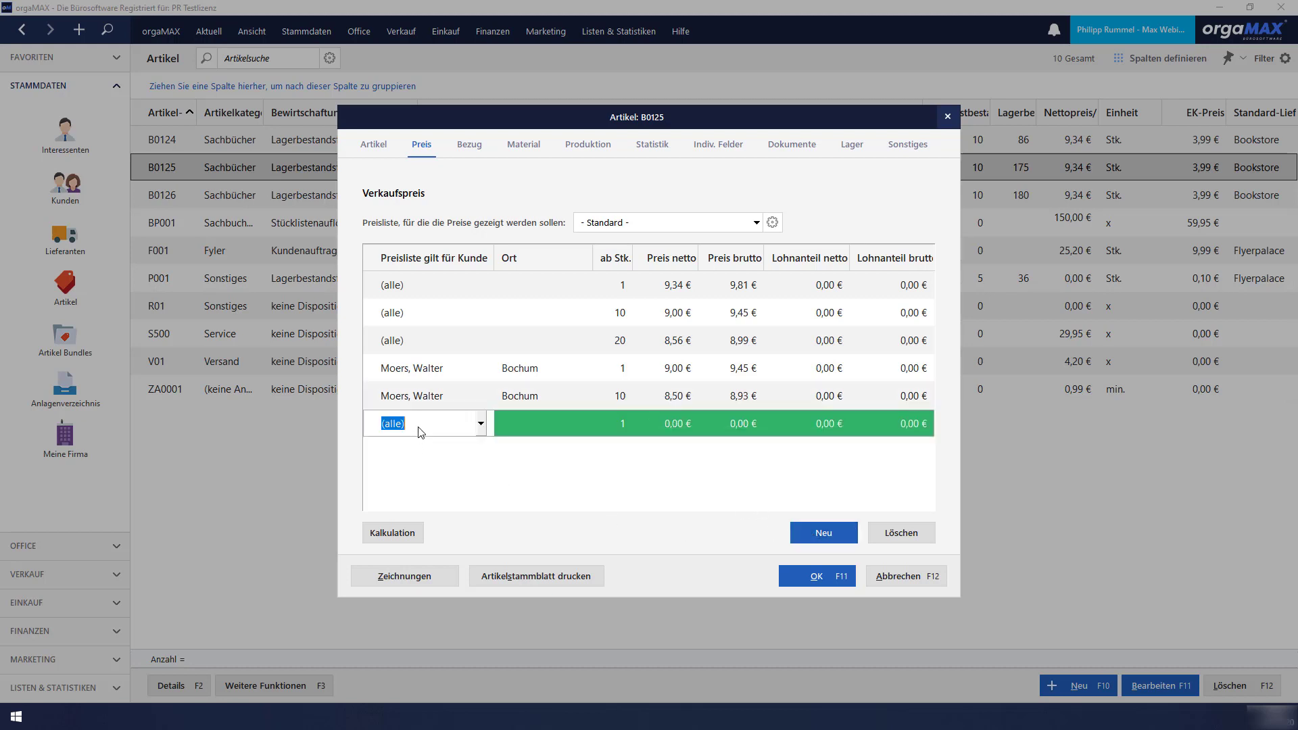
{"action": "type", "text": "Moers, Walter"}
{"action": "key", "text": "Return"}
{"action": "left_click", "coordinate": [619, 426]}
{"action": "type", "text": "20"}
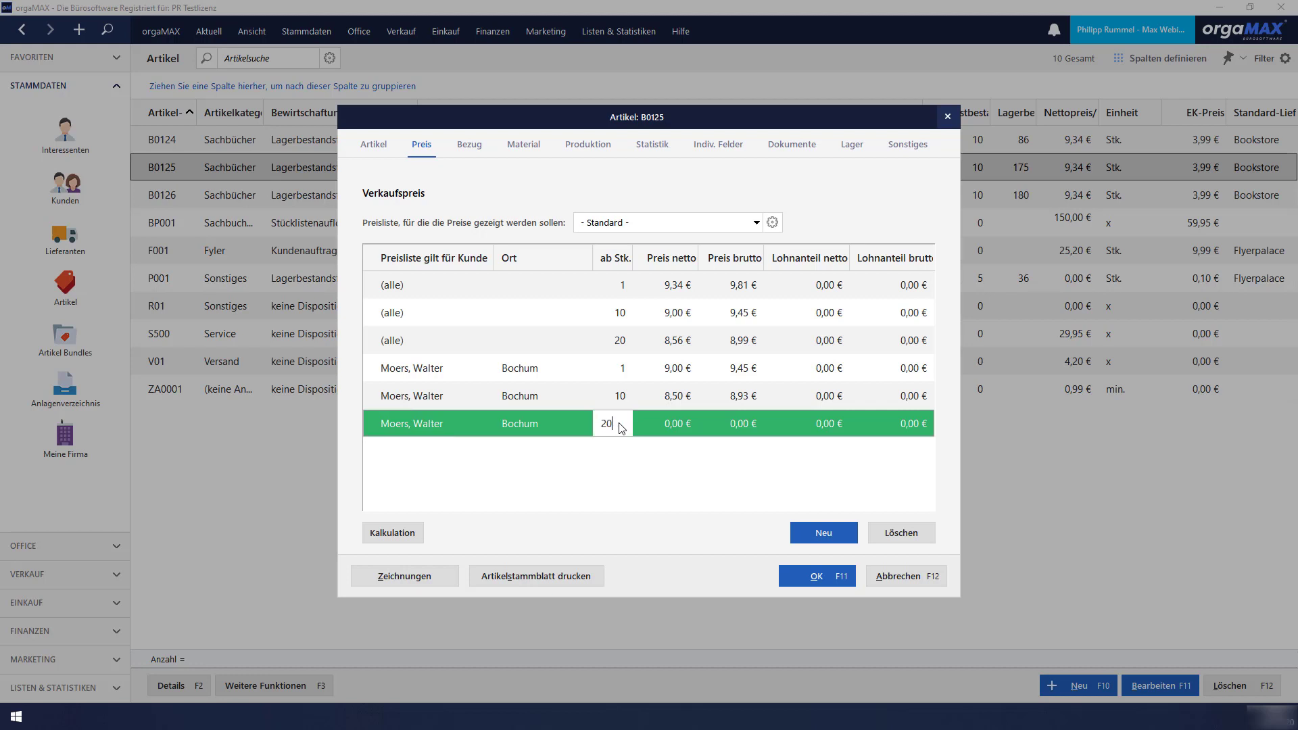
{"action": "left_click", "coordinate": [675, 434]}
{"action": "type", "text": "8"}
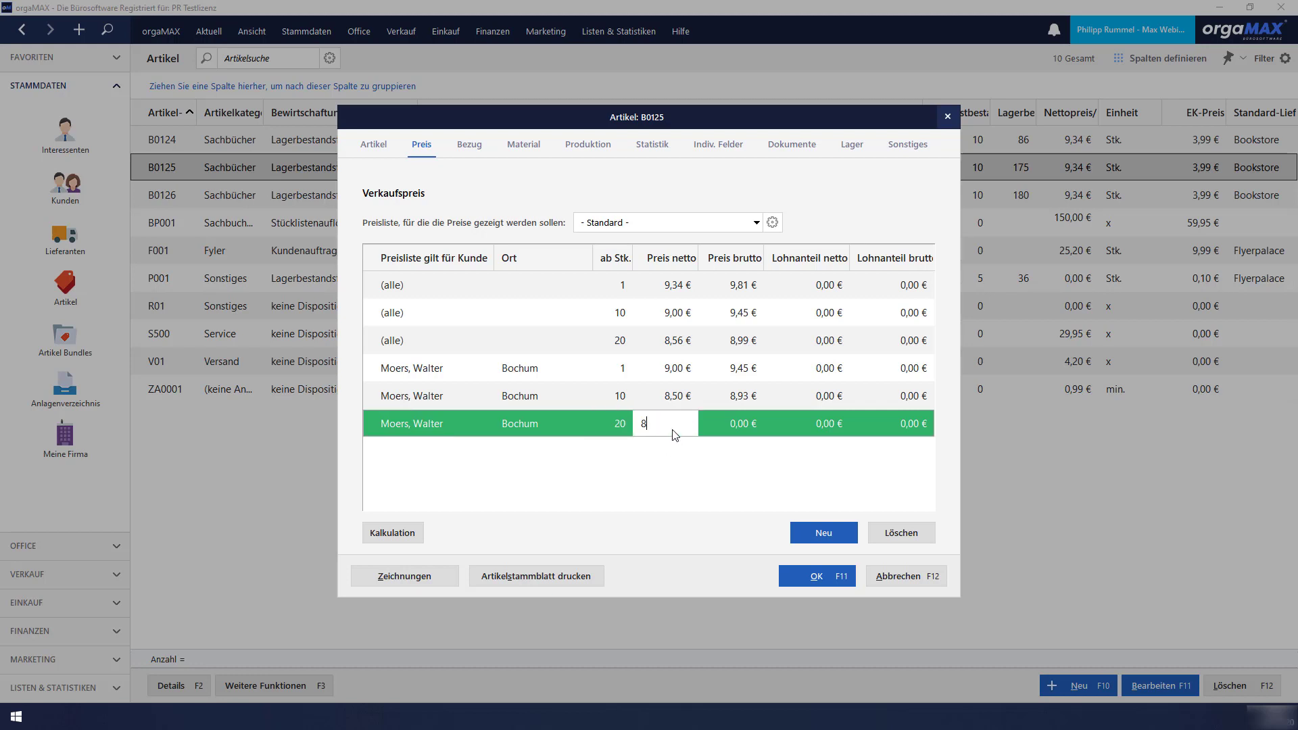
{"action": "key", "text": "Return"}
Save B0125's prices and load Import Preislisten.xls into the price import wizard
{"action": "left_click", "coordinate": [817, 576]}
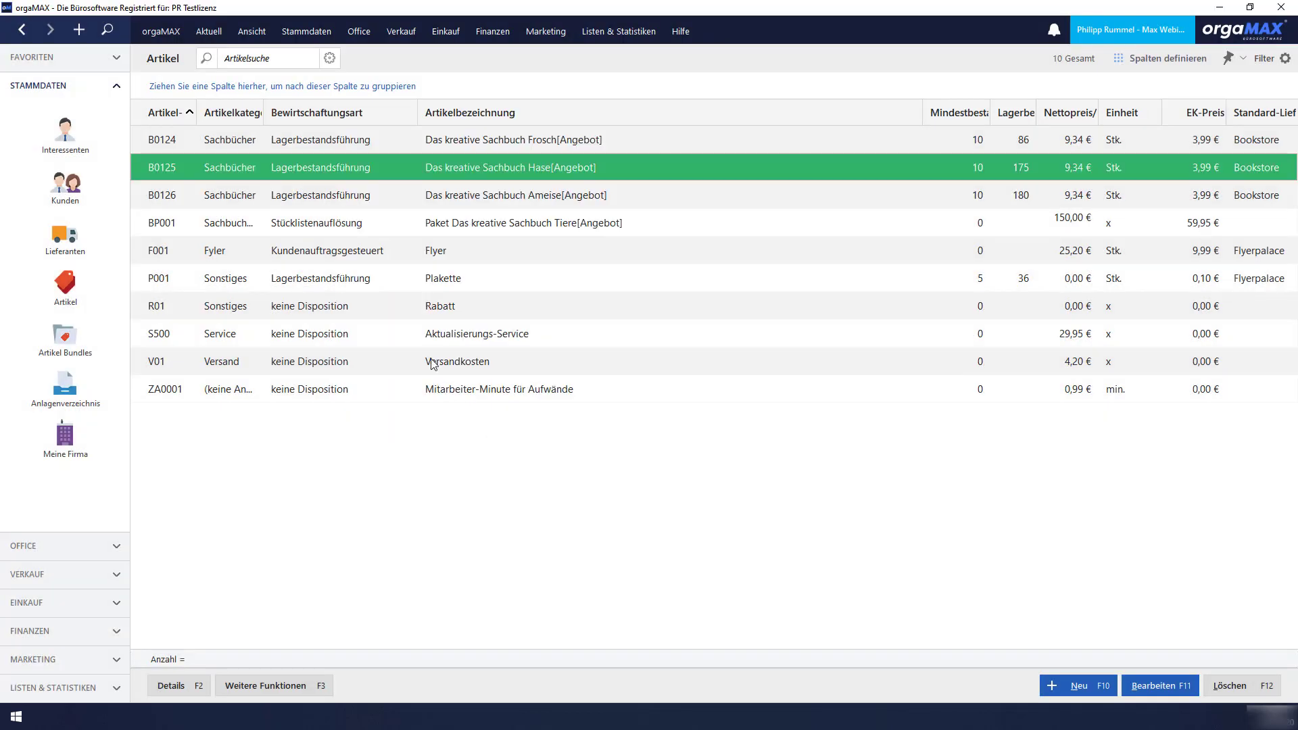
{"action": "left_click", "coordinate": [161, 31]}
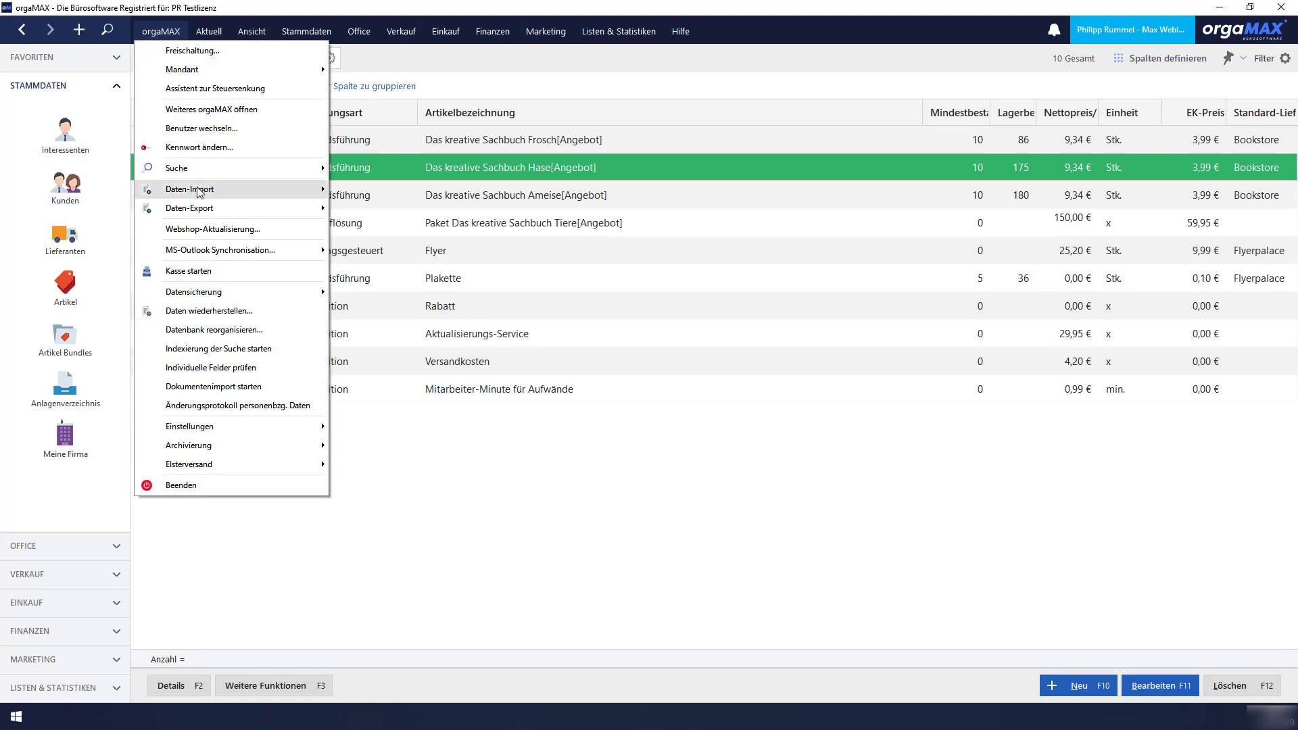
{"action": "mouse_move", "coordinate": [223, 194]}
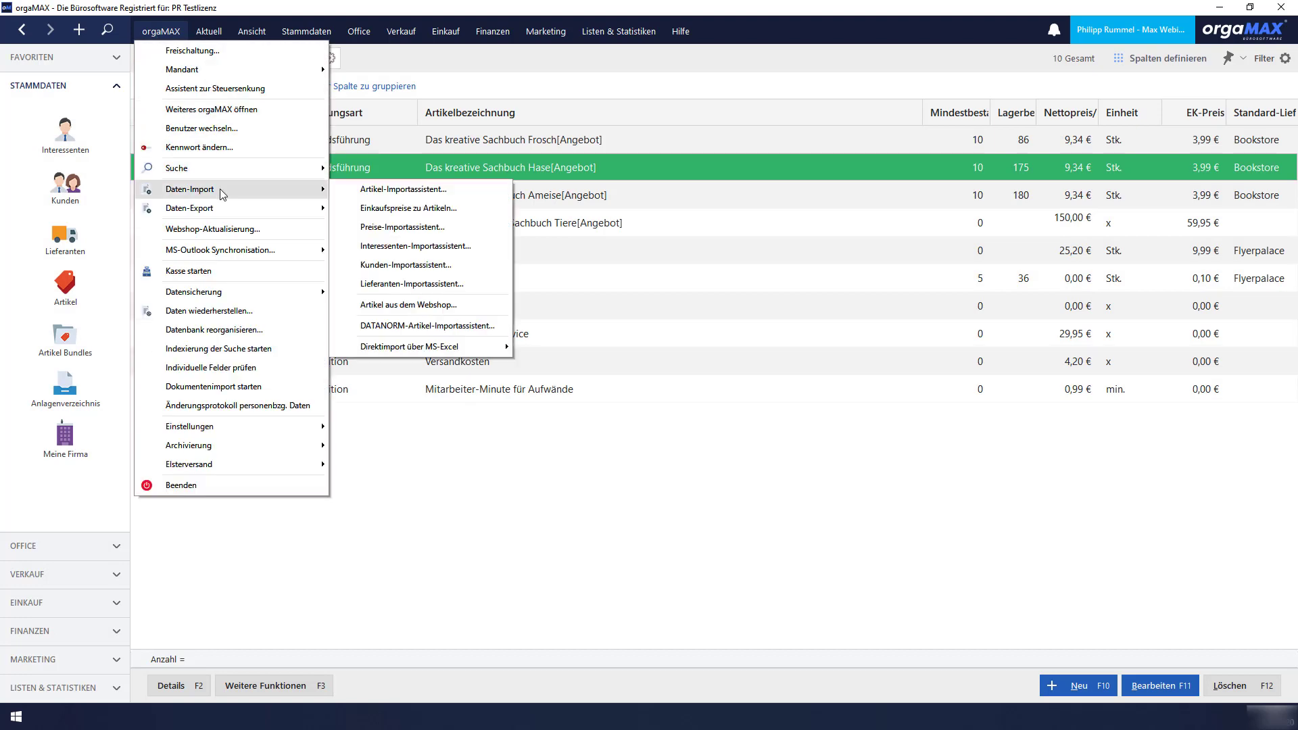
{"action": "left_click", "coordinate": [441, 228]}
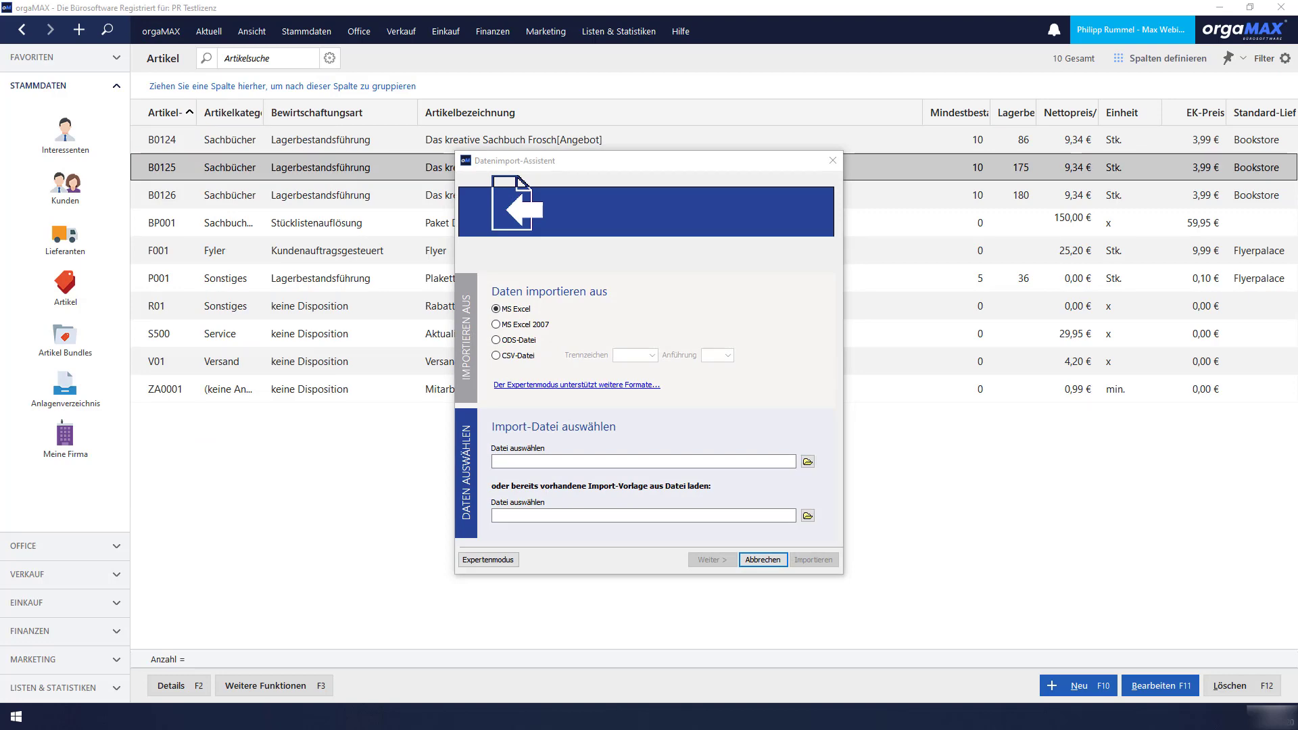
{"action": "left_click", "coordinate": [714, 560]}
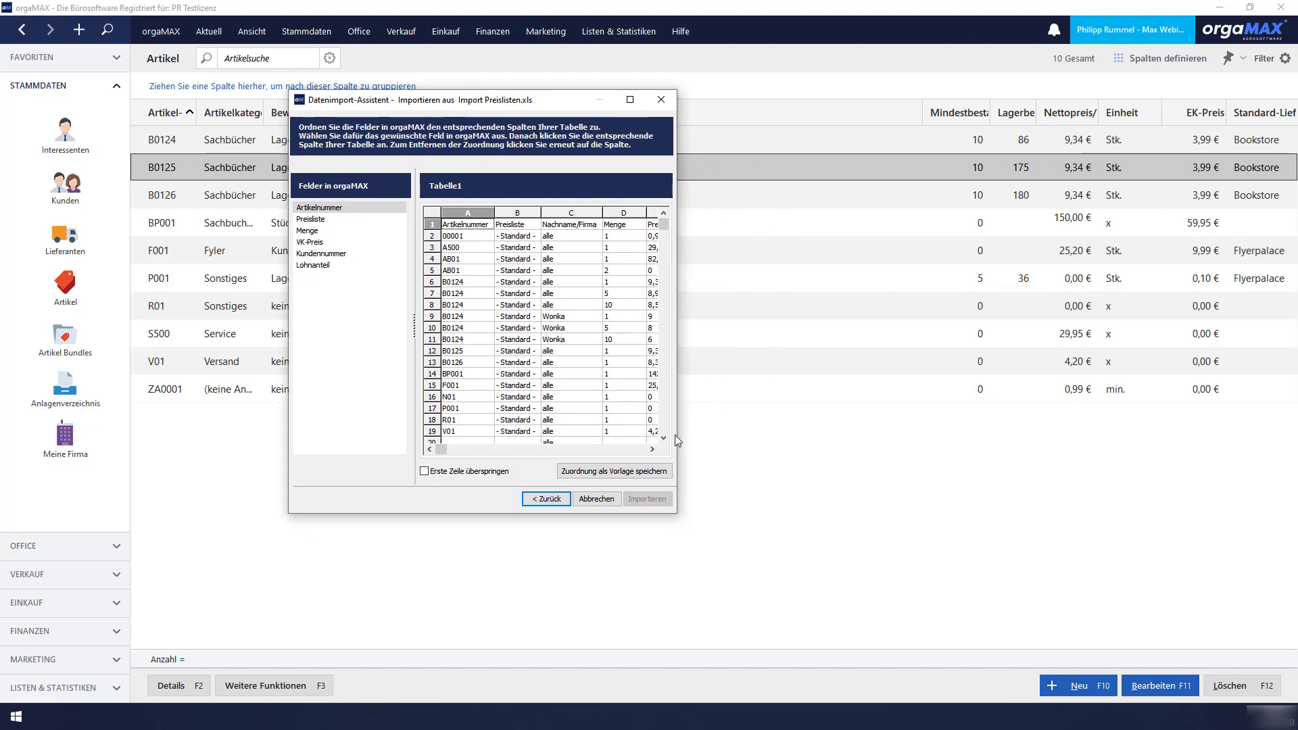
Review the Artikelnummer, Preisliste, Menge, VK-Preis and Kundennummer mappings, then cancel the import
{"action": "left_click_drag", "start_coordinate": [675, 513], "coordinate": [959, 581]}
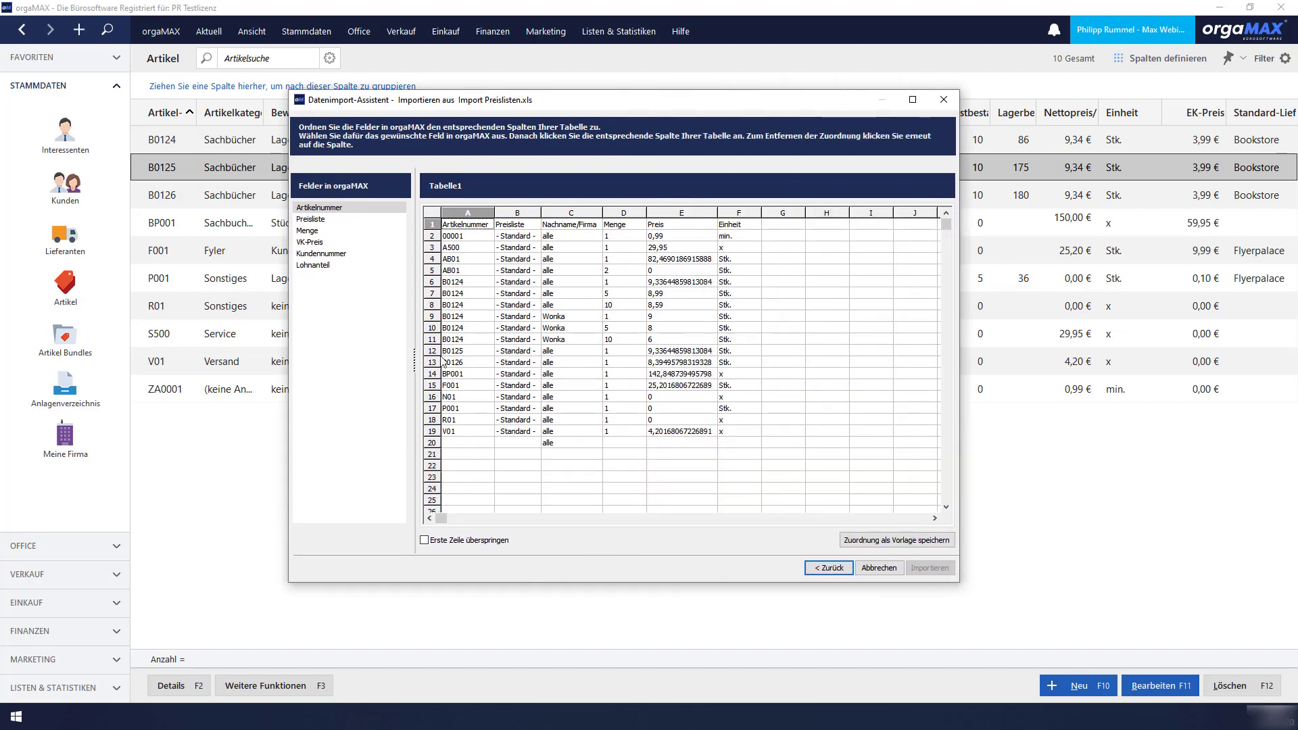
{"action": "left_click", "coordinate": [318, 211]}
{"action": "left_click", "coordinate": [318, 220]}
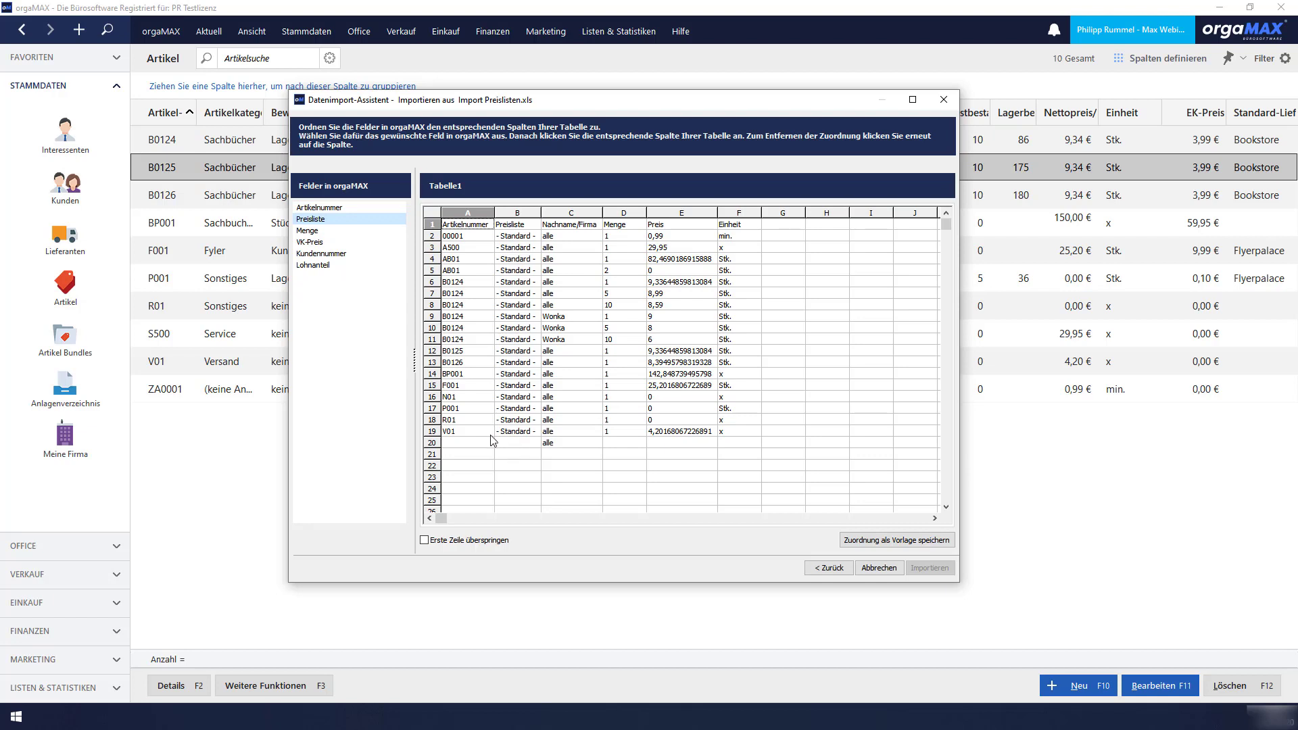
{"action": "left_click", "coordinate": [338, 231]}
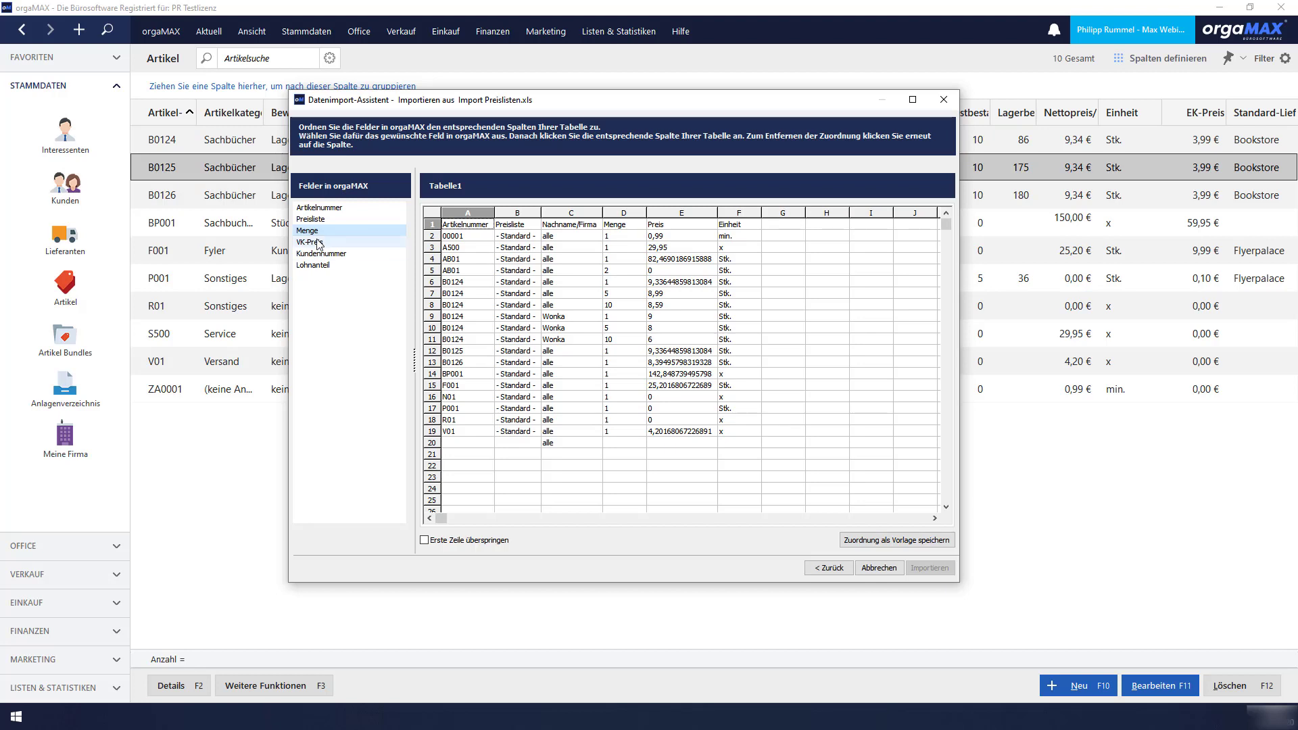
{"action": "left_click", "coordinate": [345, 242]}
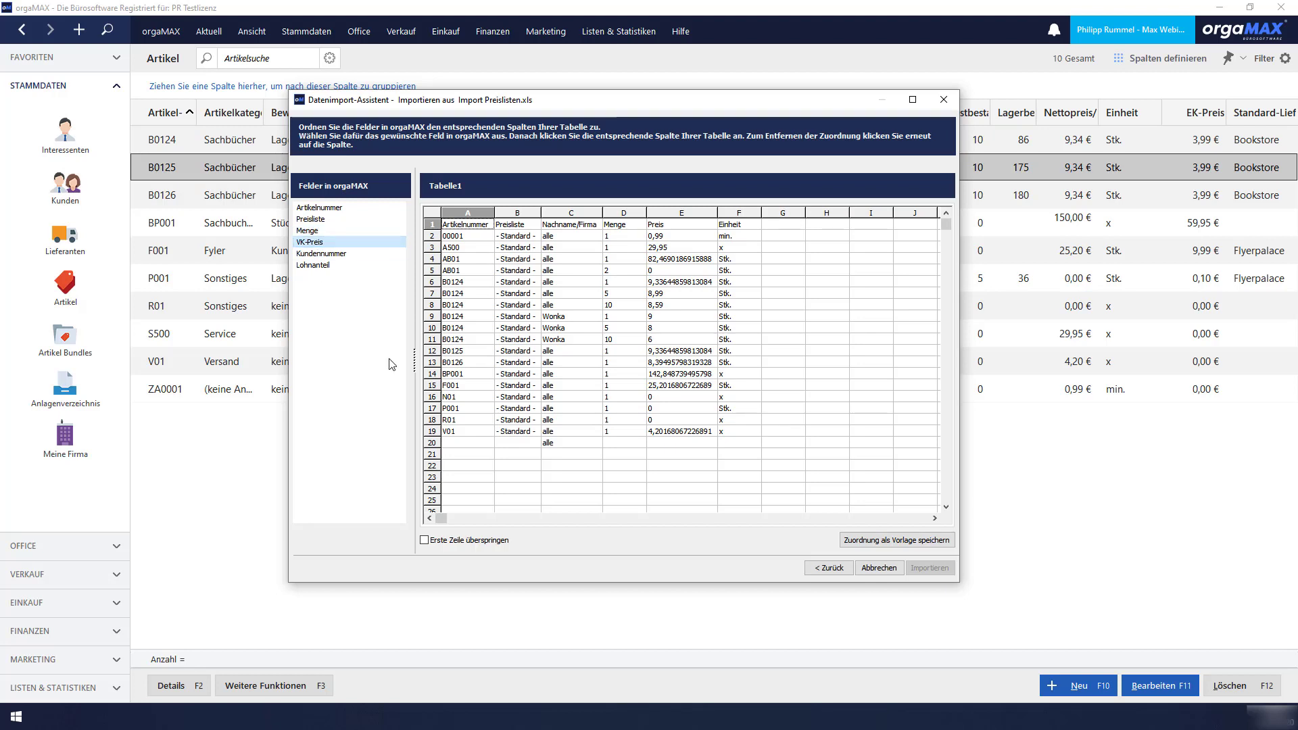
{"action": "left_click", "coordinate": [341, 254]}
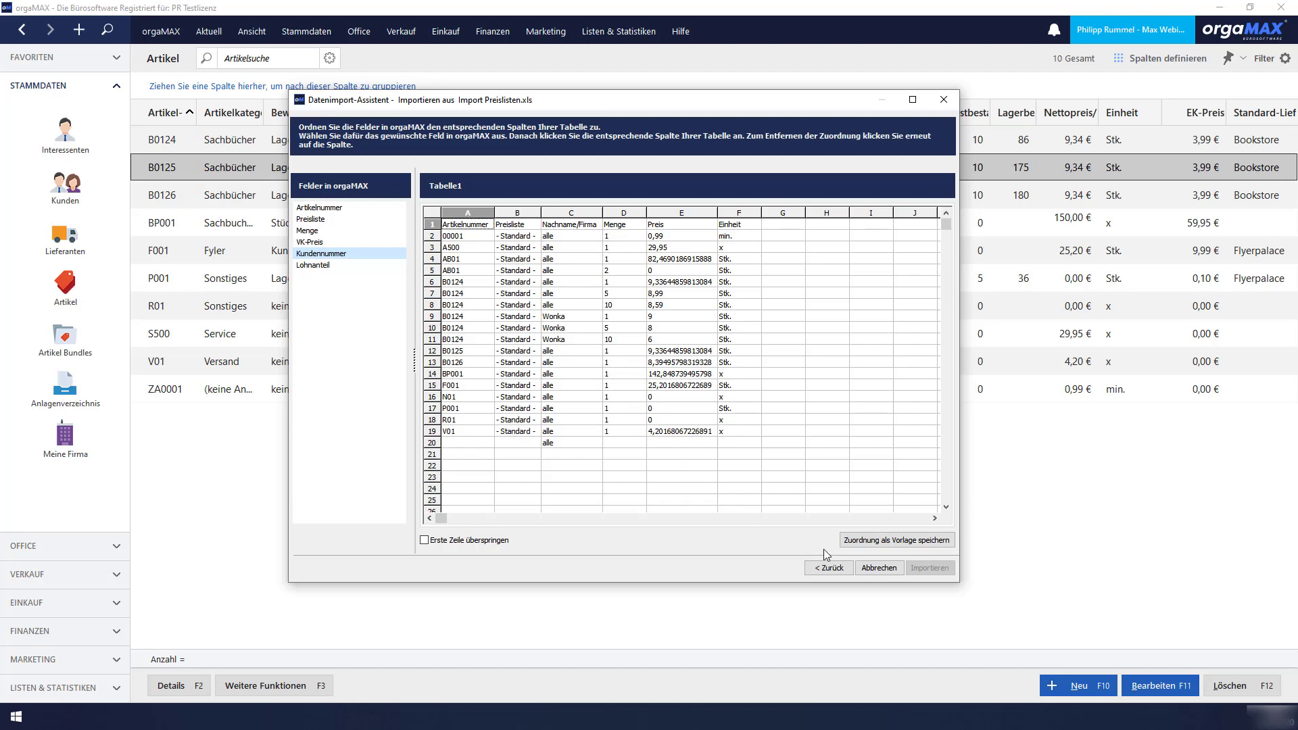
{"action": "left_click", "coordinate": [879, 568]}
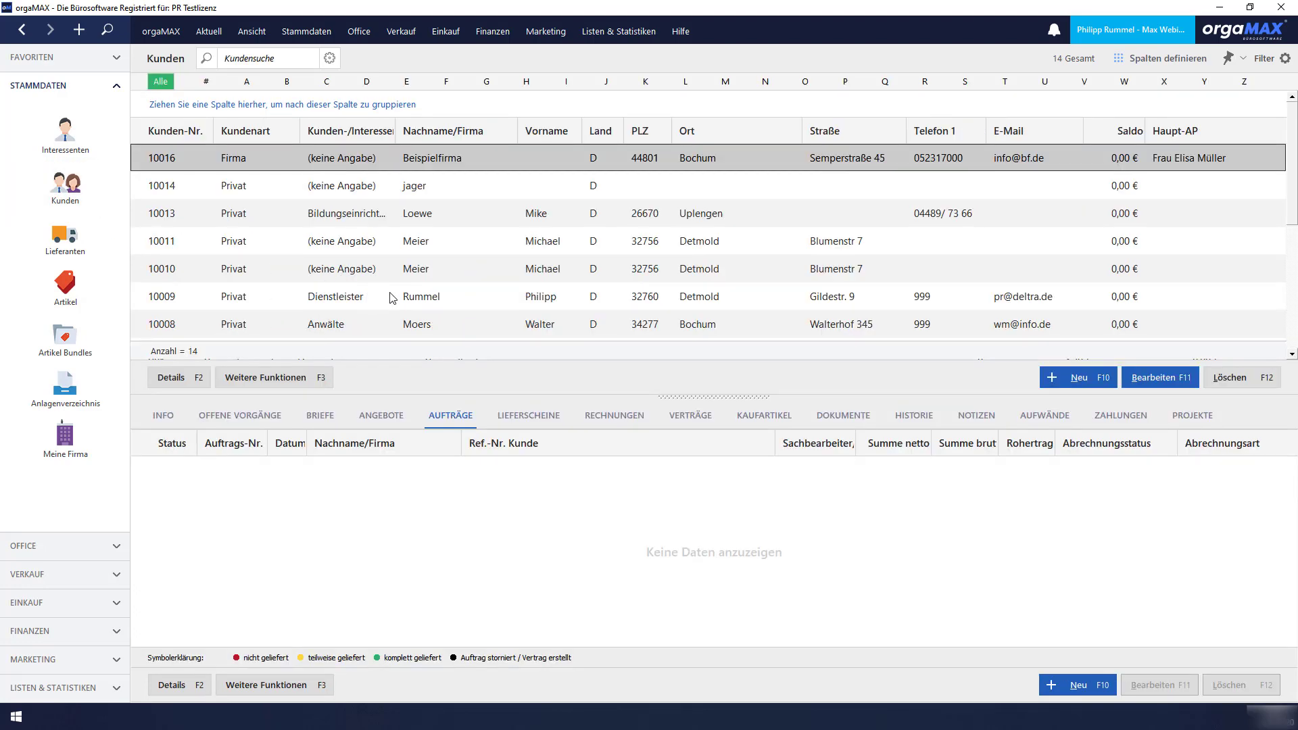
Open 'kundenspezifische Preise bearbeiten' for the Anwälte customer from Bochum
{"action": "left_click", "coordinate": [392, 292]}
{"action": "left_click", "coordinate": [388, 325]}
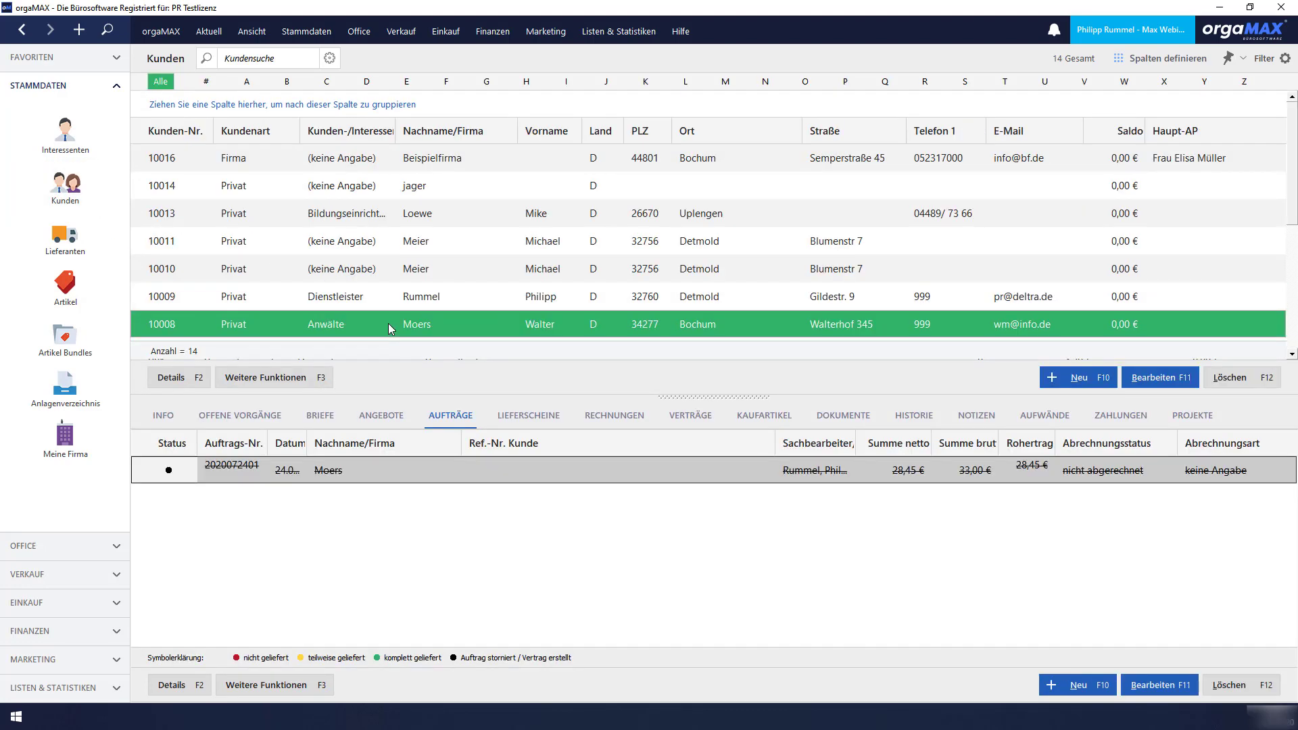
{"action": "right_click", "coordinate": [389, 329]}
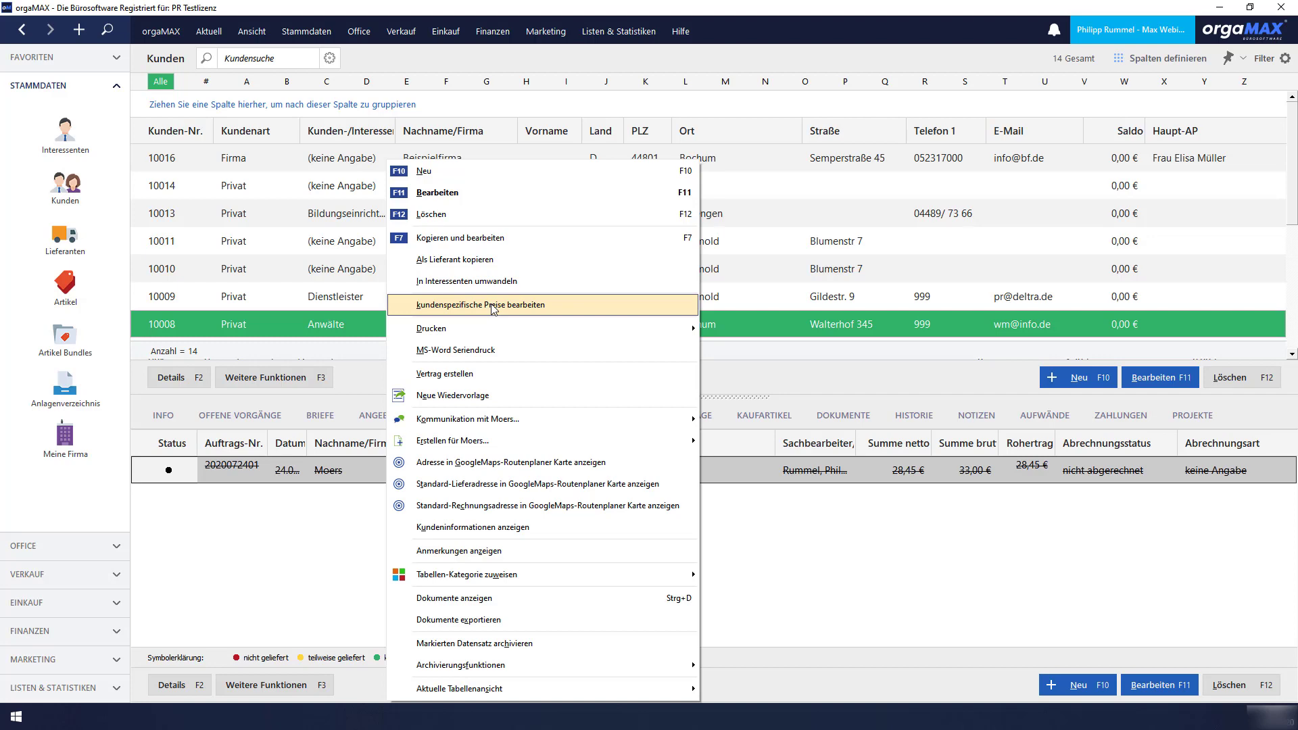
{"action": "left_click", "coordinate": [493, 306]}
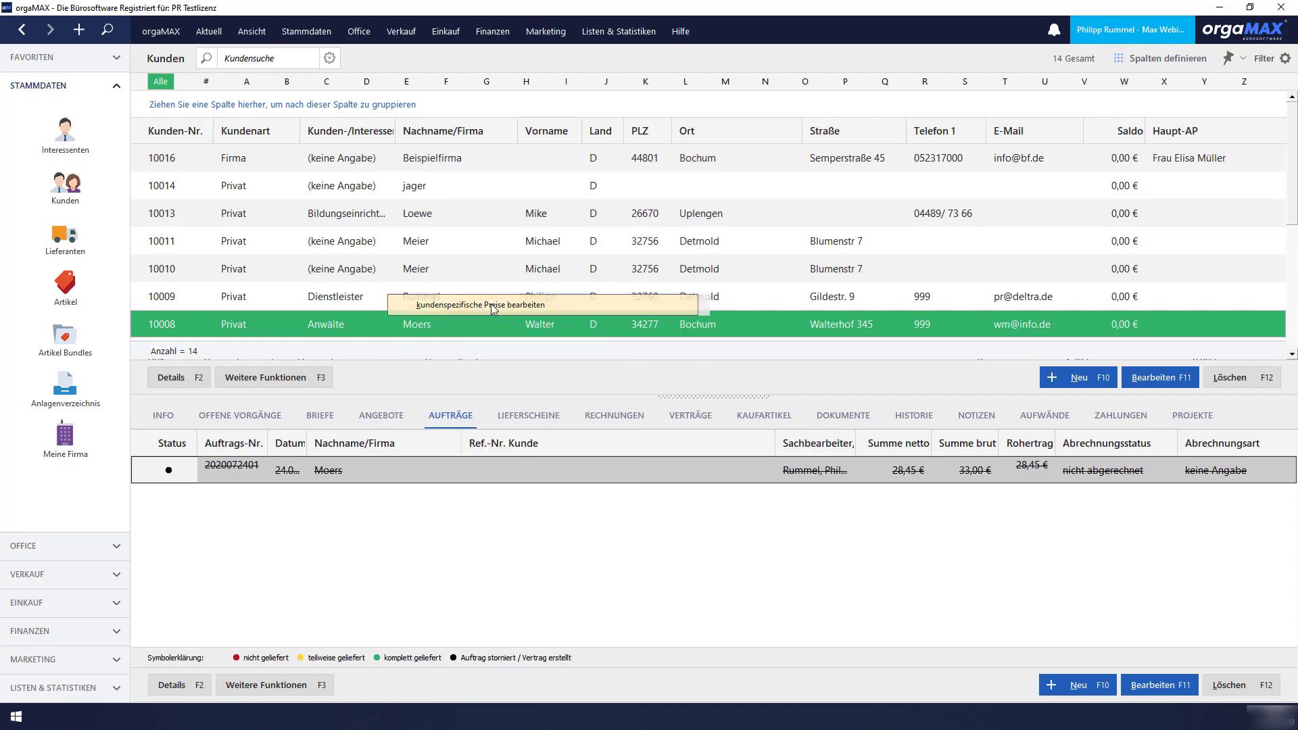
Enlarge the price editor, check the 9,00 and 8,50 € tiers, and confirm 8,00 € for 20 units
{"action": "left_click_drag", "start_coordinate": [549, 198], "coordinate": [433, 126]}
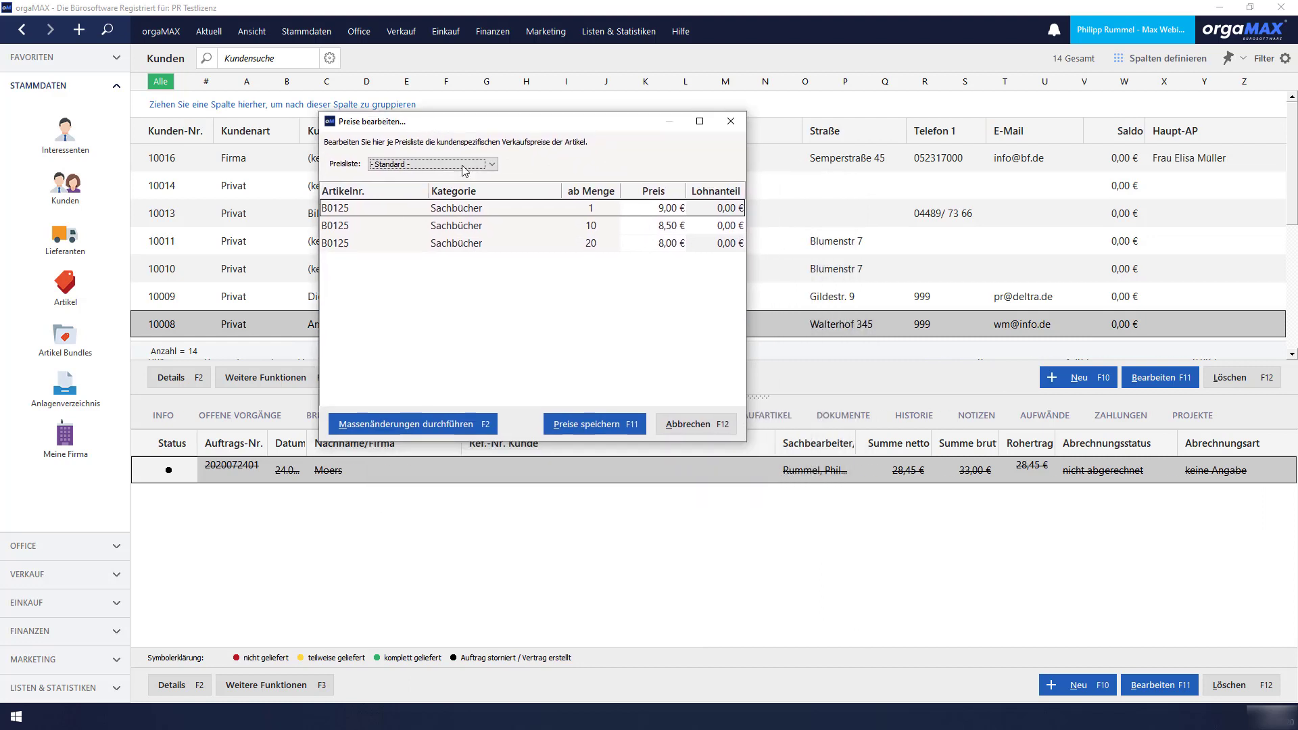
{"action": "left_click_drag", "start_coordinate": [743, 443], "coordinate": [883, 498]}
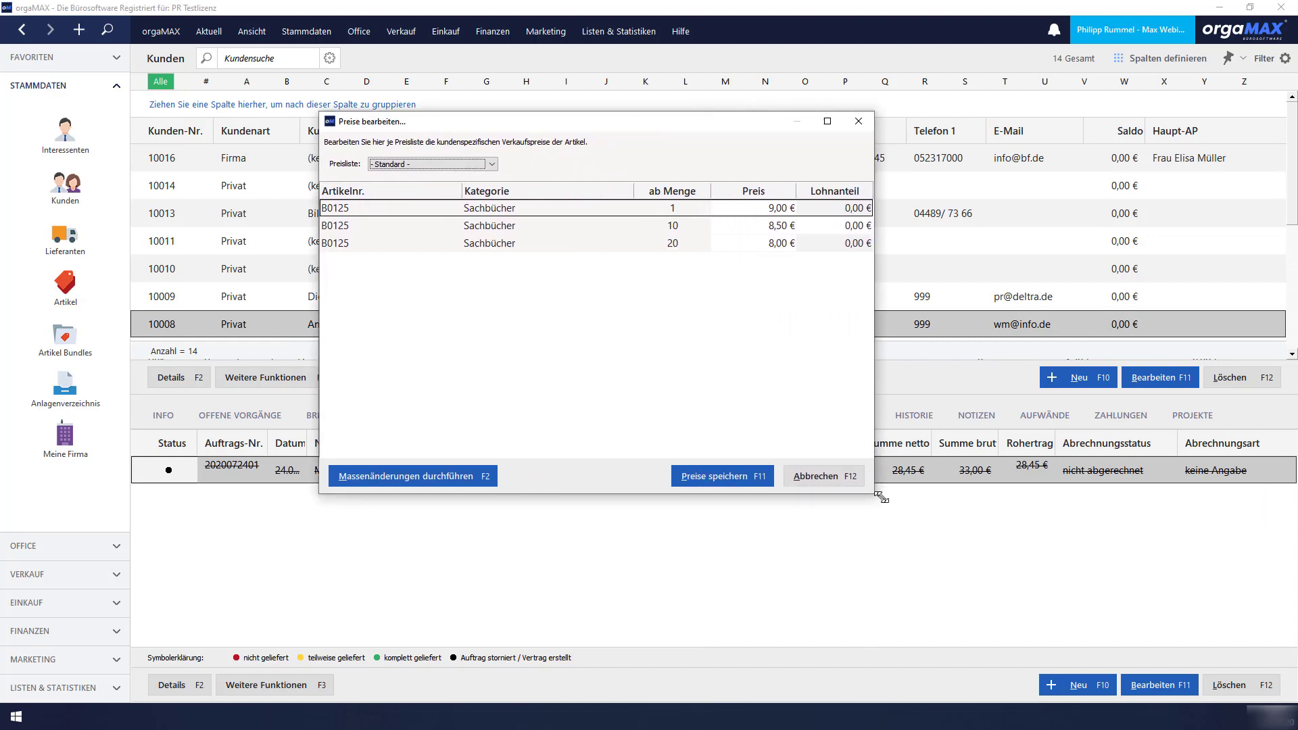
{"action": "left_click", "coordinate": [577, 209]}
{"action": "left_click", "coordinate": [586, 225]}
{"action": "left_click", "coordinate": [595, 242]}
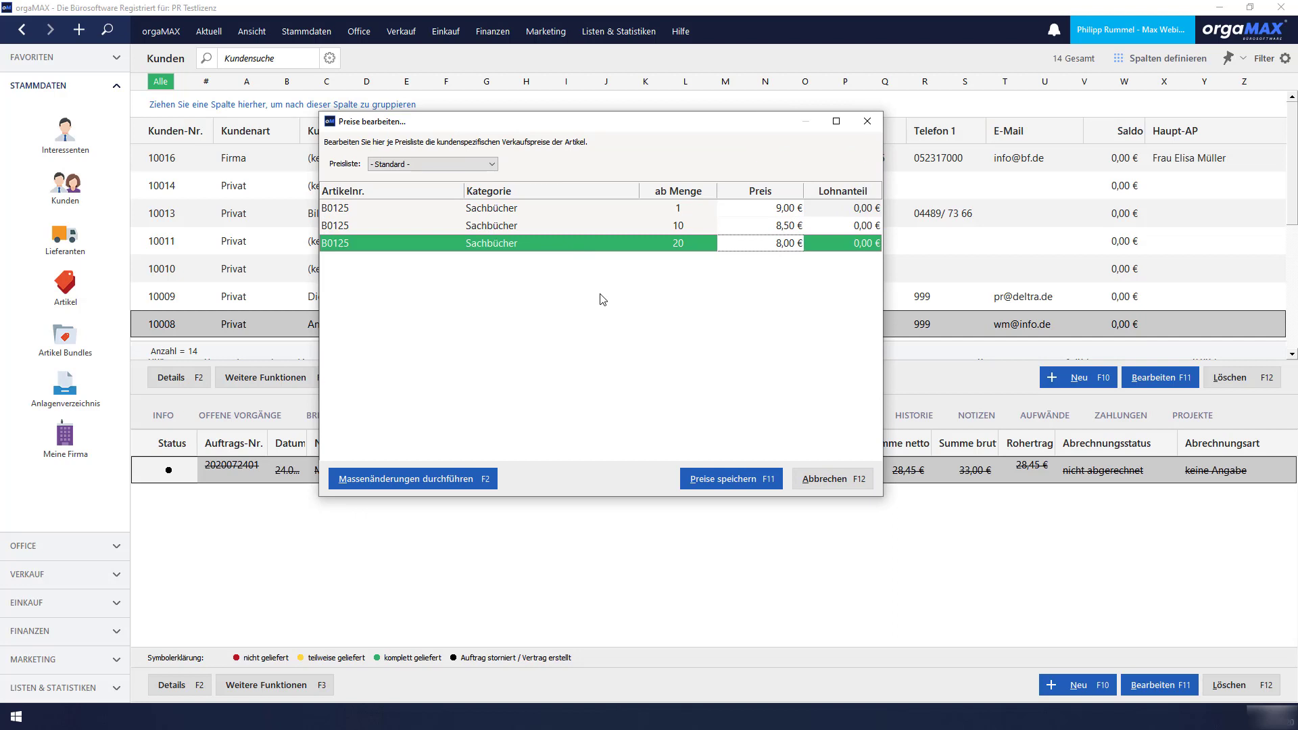
{"action": "left_click", "coordinate": [789, 209]}
{"action": "left_click", "coordinate": [786, 226]}
{"action": "left_click", "coordinate": [791, 243]}
{"action": "left_click", "coordinate": [792, 334]}
Set up a percentage price increase/decrease on the Standard list for all rows, left at 0,00 %
{"action": "left_click", "coordinate": [482, 480]}
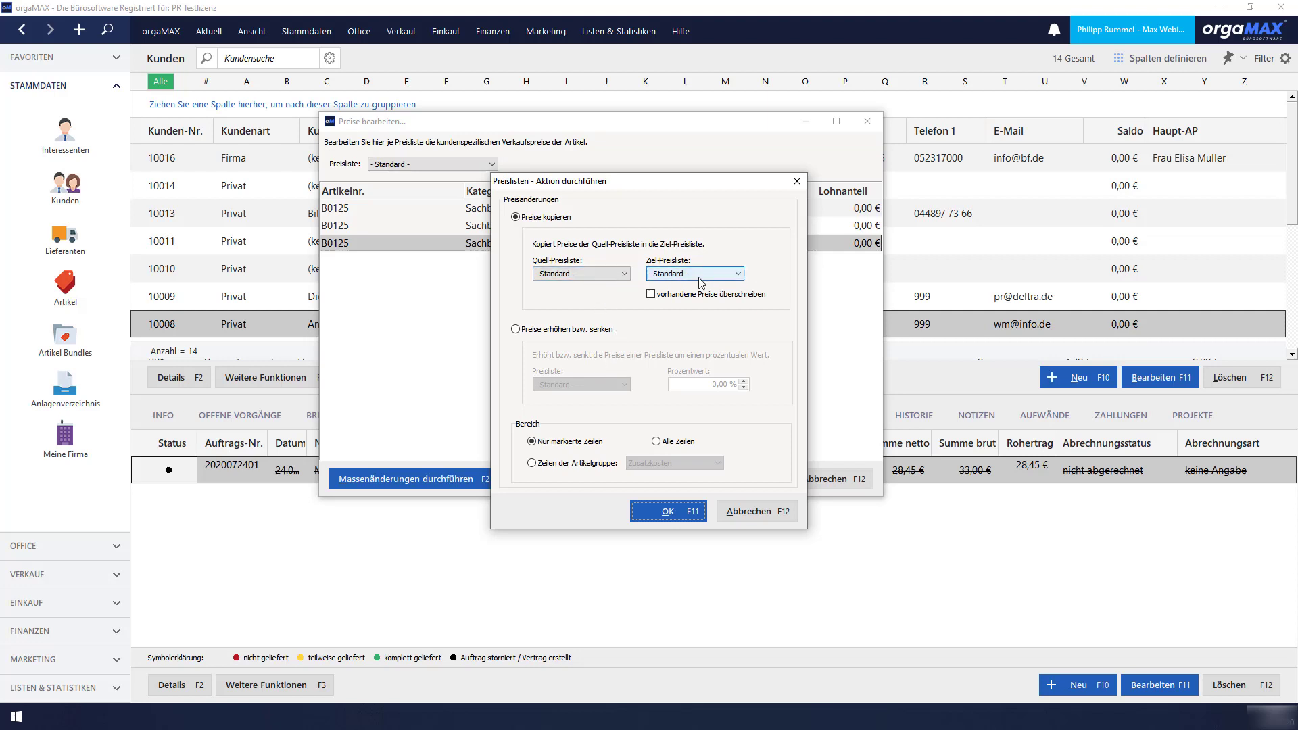
{"action": "left_click", "coordinate": [551, 331]}
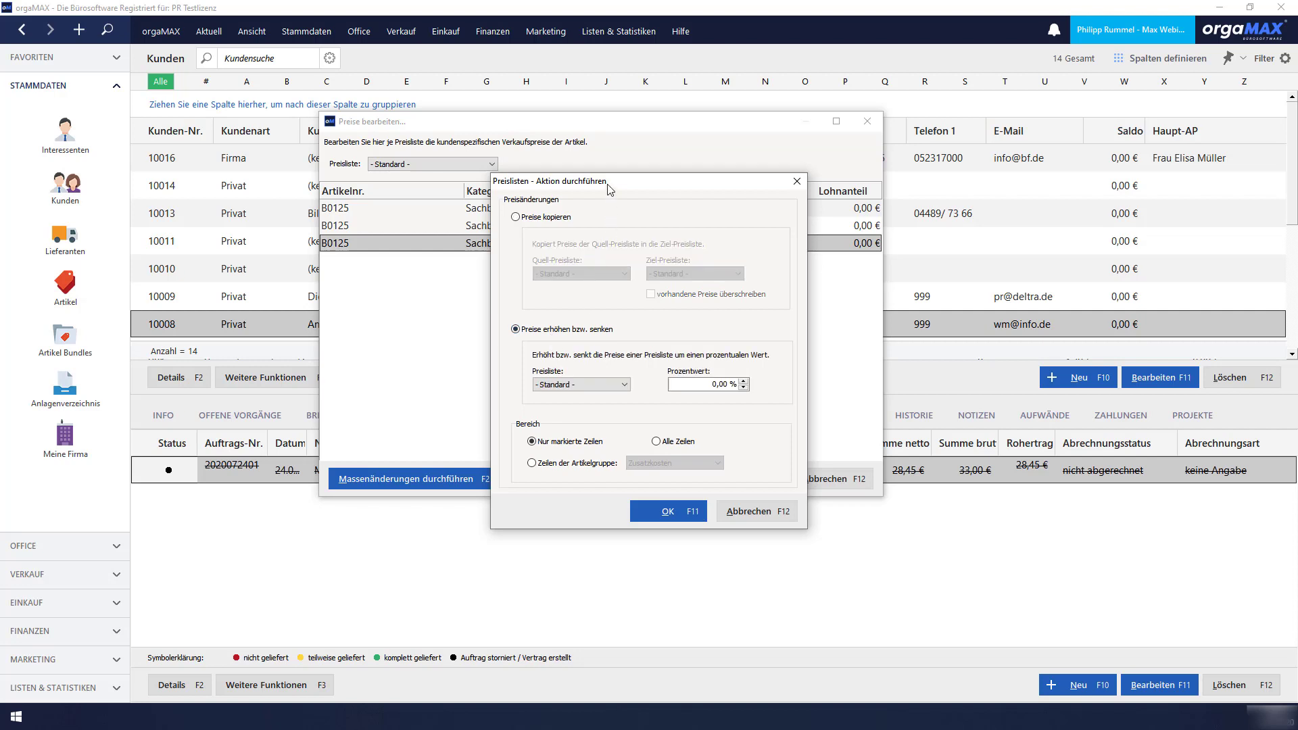
{"action": "left_click_drag", "start_coordinate": [616, 184], "coordinate": [973, 124]}
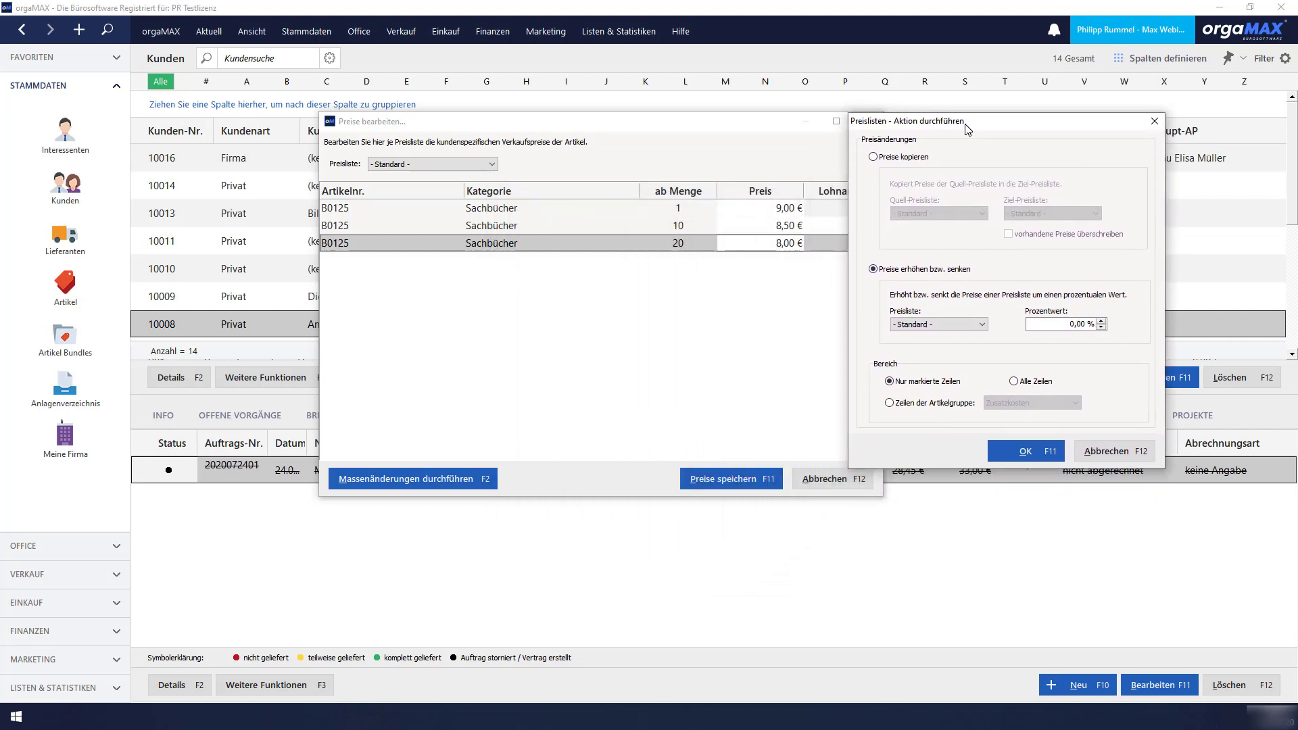
{"action": "left_click", "coordinate": [925, 326]}
{"action": "left_click", "coordinate": [925, 327]}
{"action": "left_click", "coordinate": [1087, 324]}
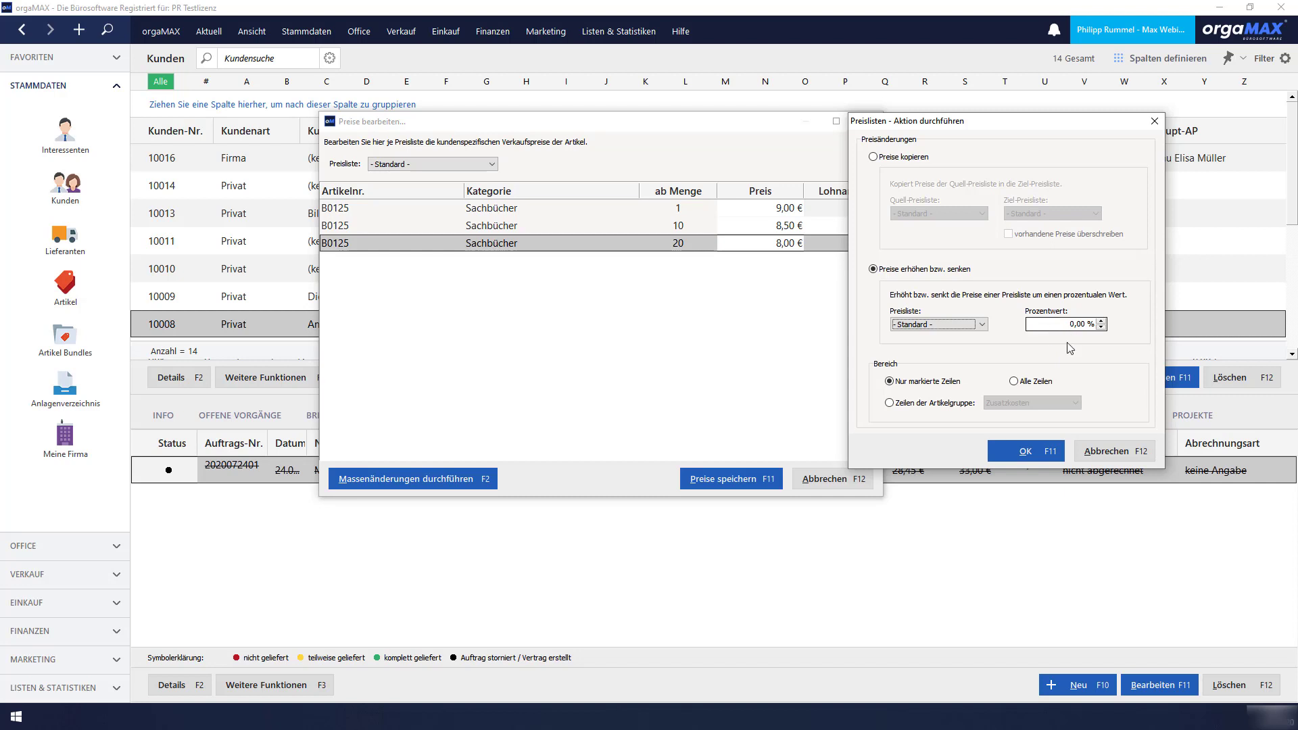
{"action": "left_click", "coordinate": [1067, 383]}
Discard the bulk change and price editor, then start a new quote's line items
{"action": "left_click", "coordinate": [1113, 451]}
{"action": "left_click", "coordinate": [822, 480]}
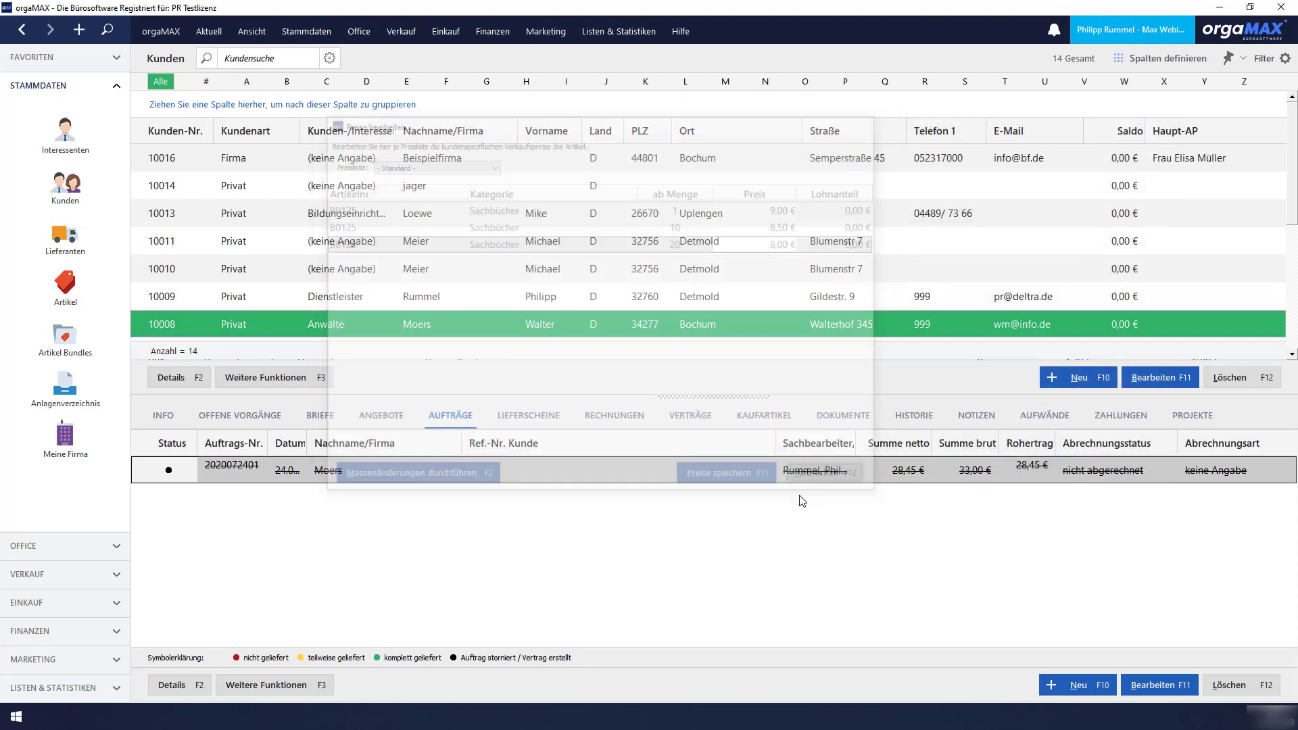
{"action": "left_click", "coordinate": [79, 32]}
{"action": "left_click", "coordinate": [128, 80]}
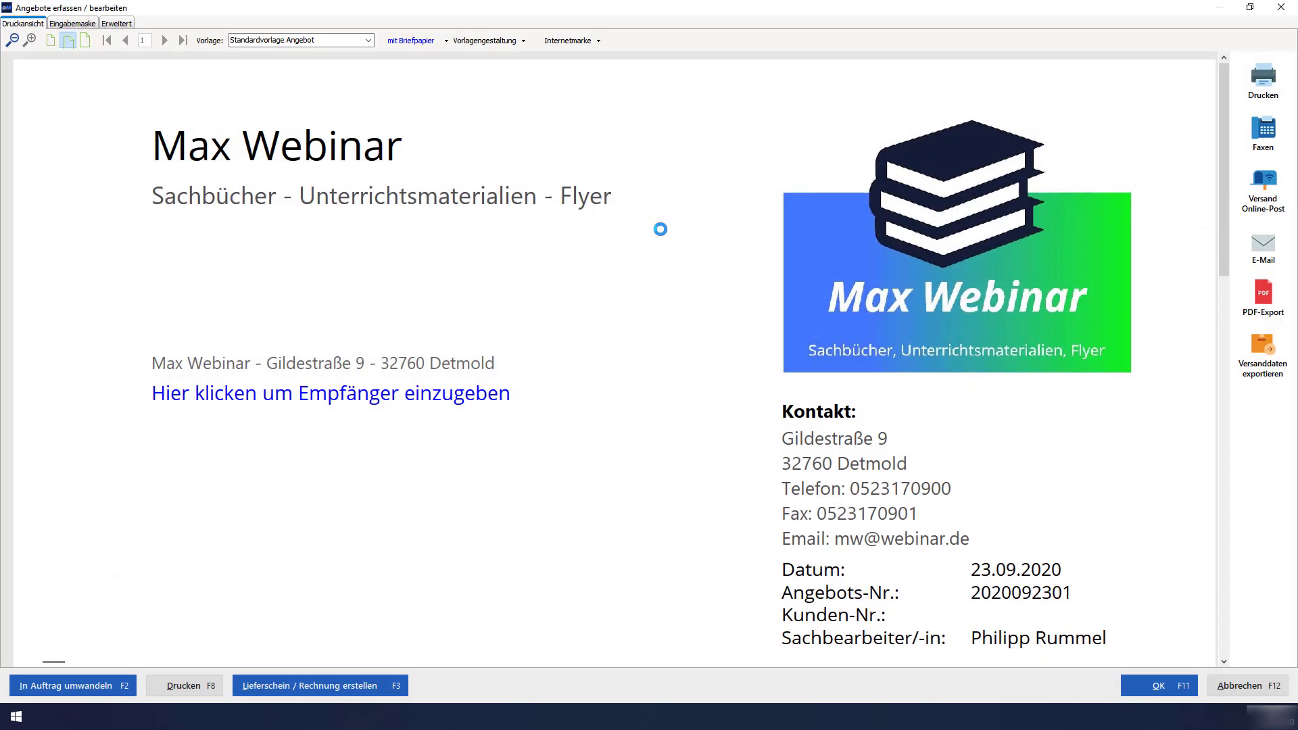
{"action": "scroll", "coordinate": [660, 229], "scroll_direction": "down", "scroll_amount": 6}
{"action": "left_click", "coordinate": [652, 416]}
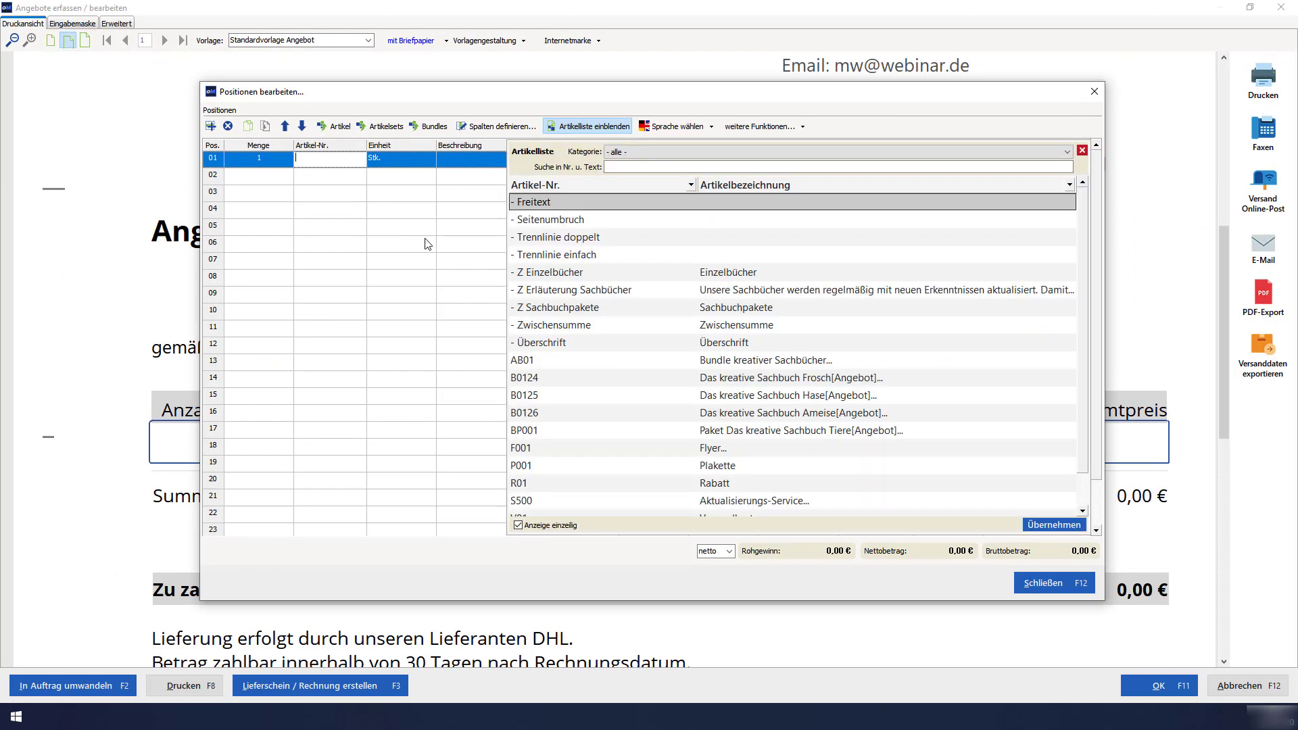
Add B0125 three times and set position 02 to 10 pieces at the tiered 9,00 €
{"action": "double_click", "coordinate": [724, 396]}
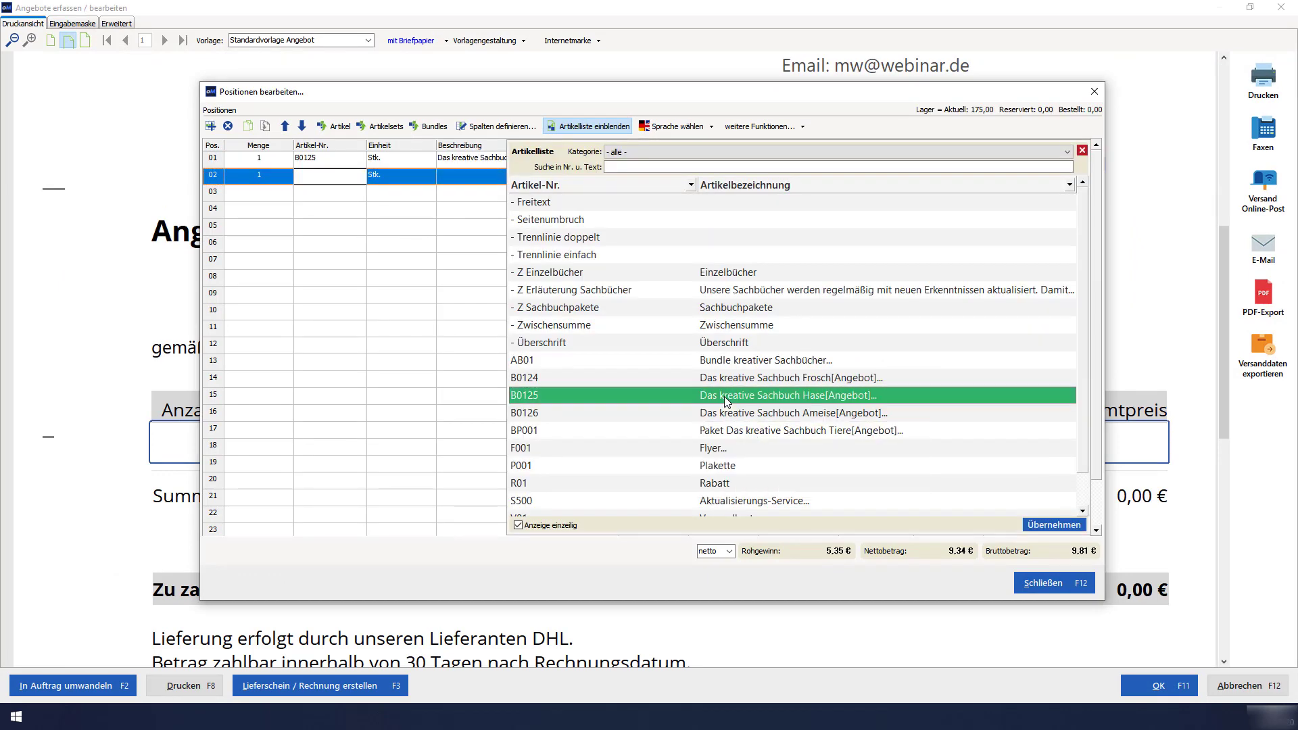
{"action": "double_click", "coordinate": [725, 396]}
{"action": "double_click", "coordinate": [725, 396]}
{"action": "left_click", "coordinate": [277, 177]}
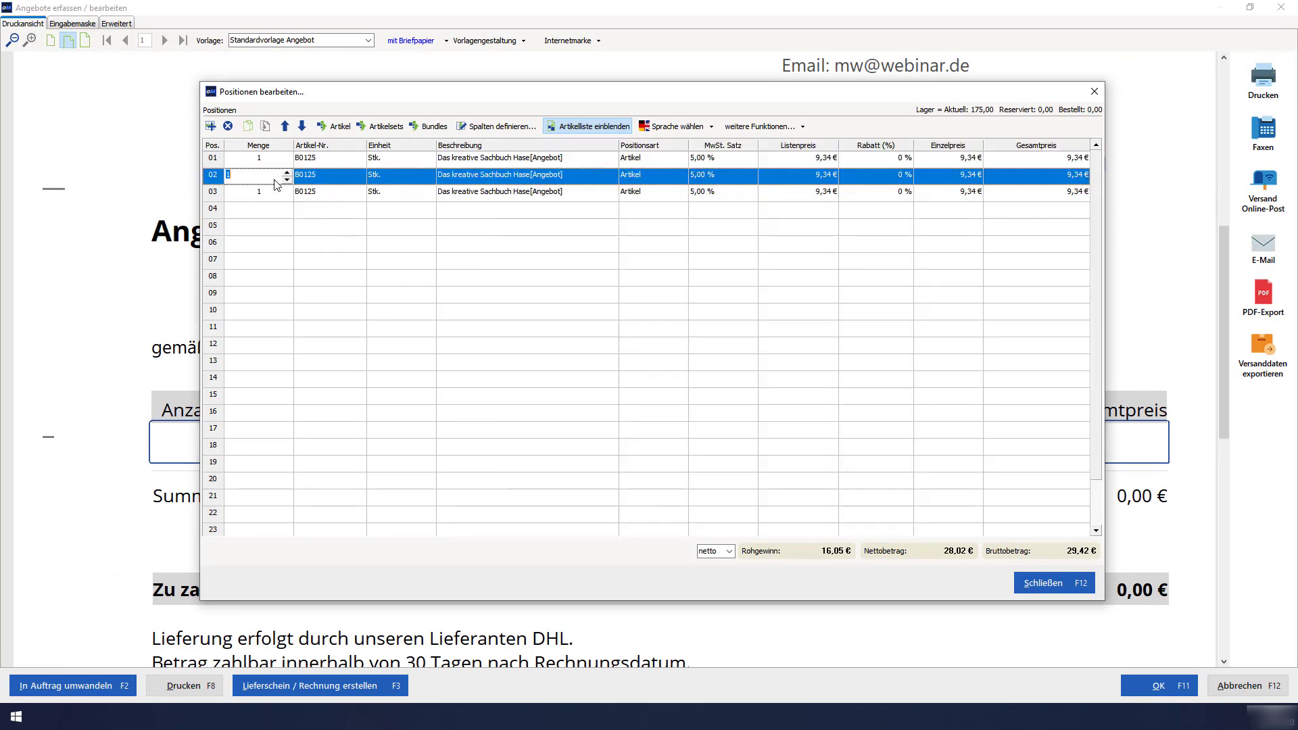
{"action": "type", "text": "10"}
{"action": "key", "text": "Tab"}
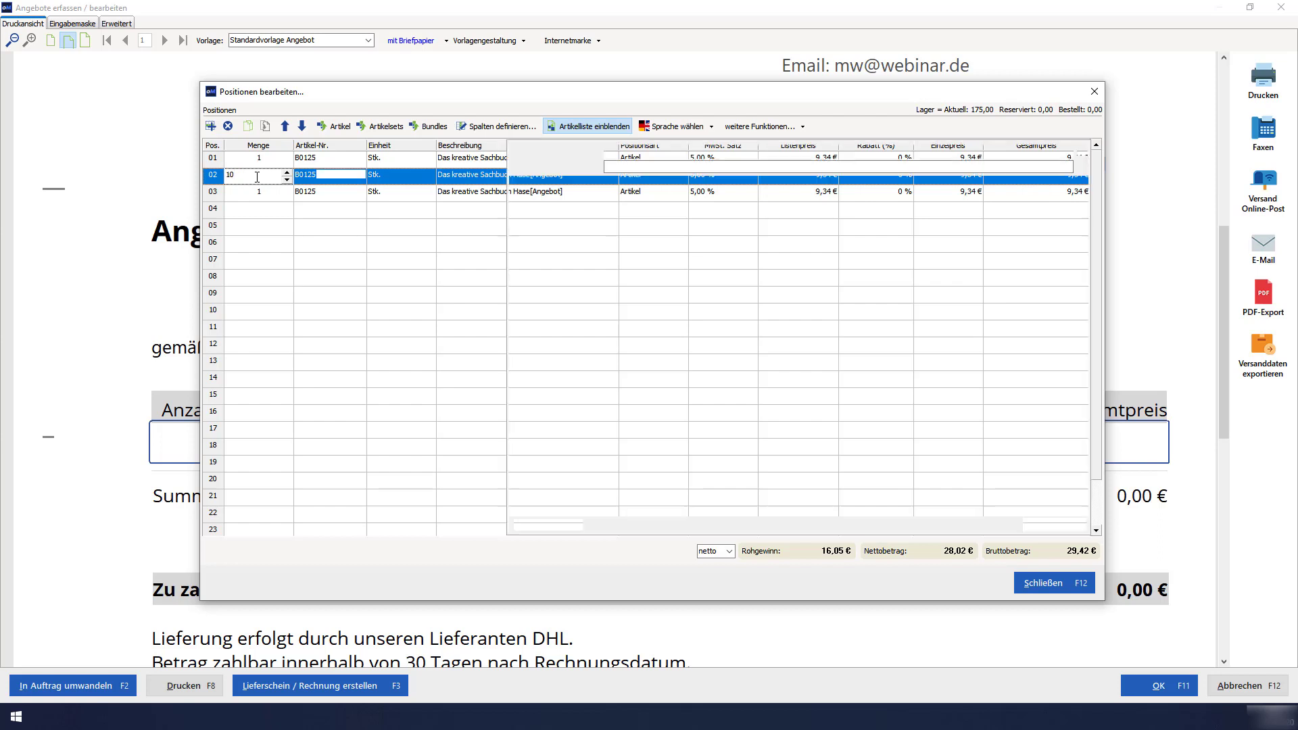
{"action": "left_click", "coordinate": [1080, 150]}
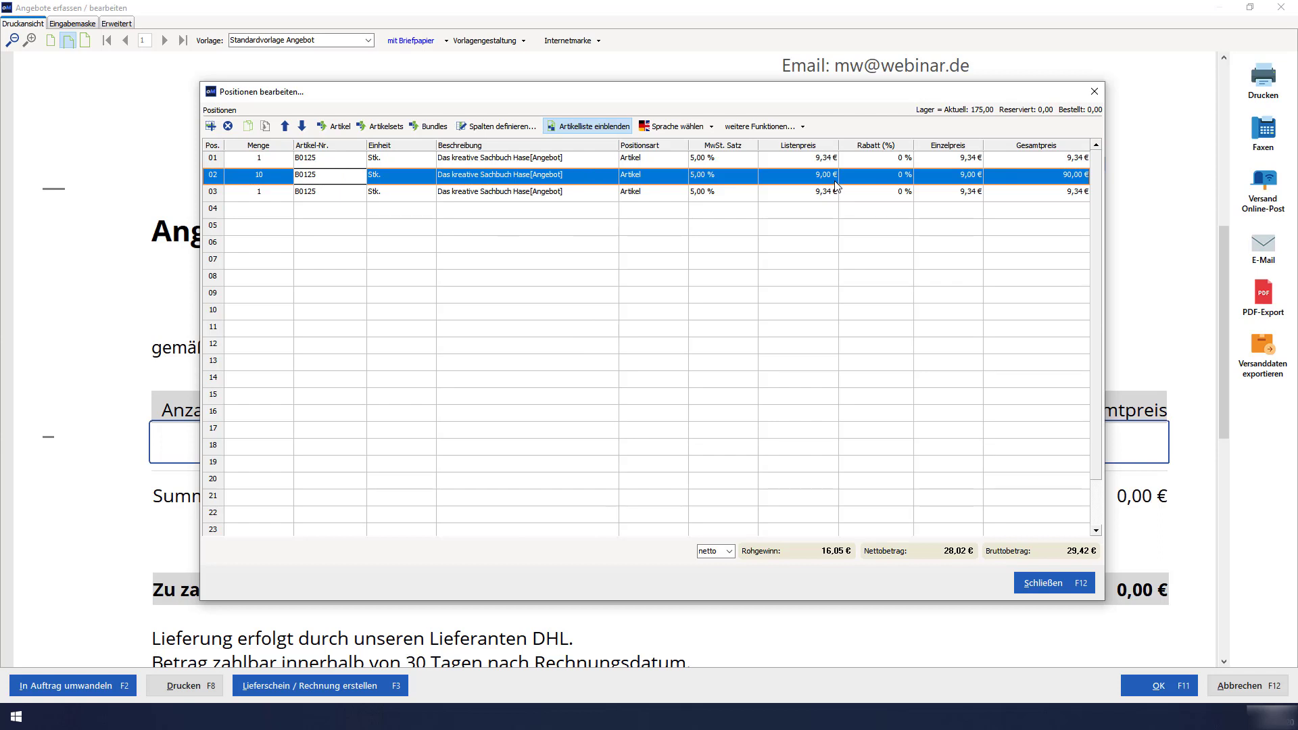
{"action": "left_click", "coordinate": [1065, 585]}
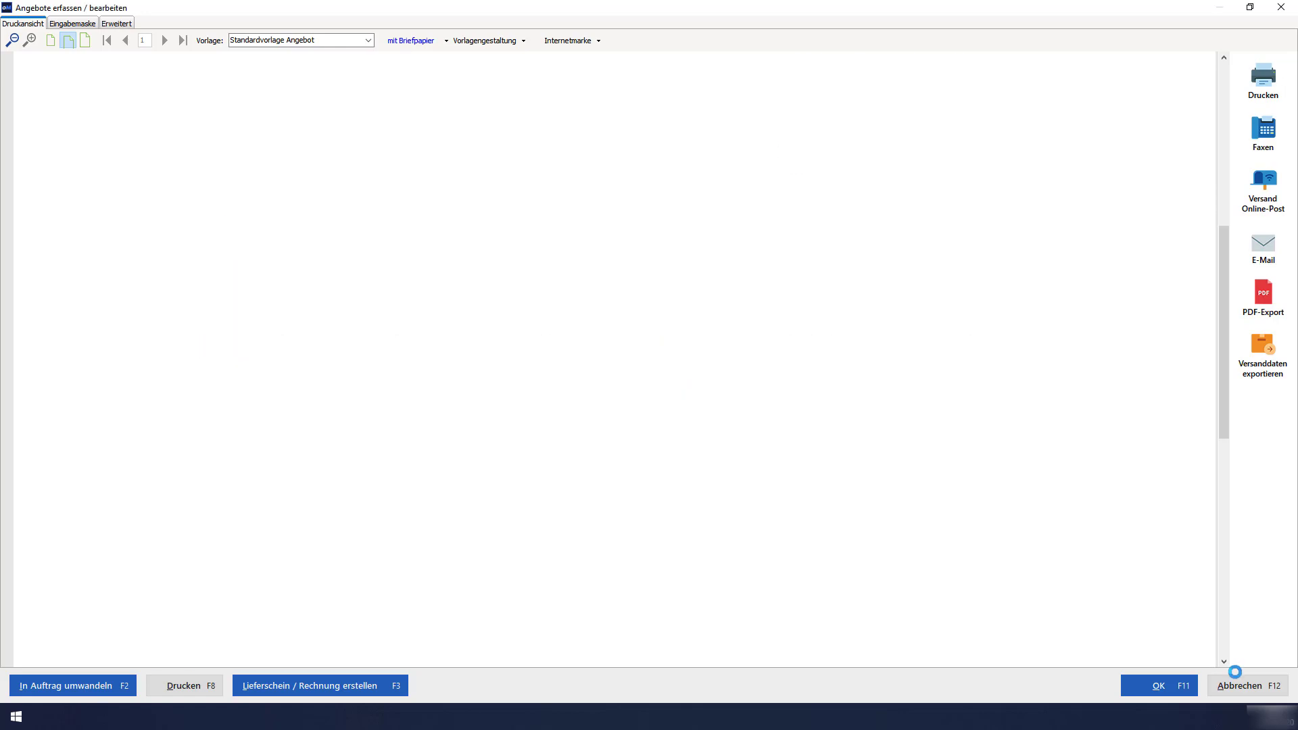
Close the offer and untick price search only when inserting articles in Grundeinstellungen
{"action": "left_click", "coordinate": [1236, 684]}
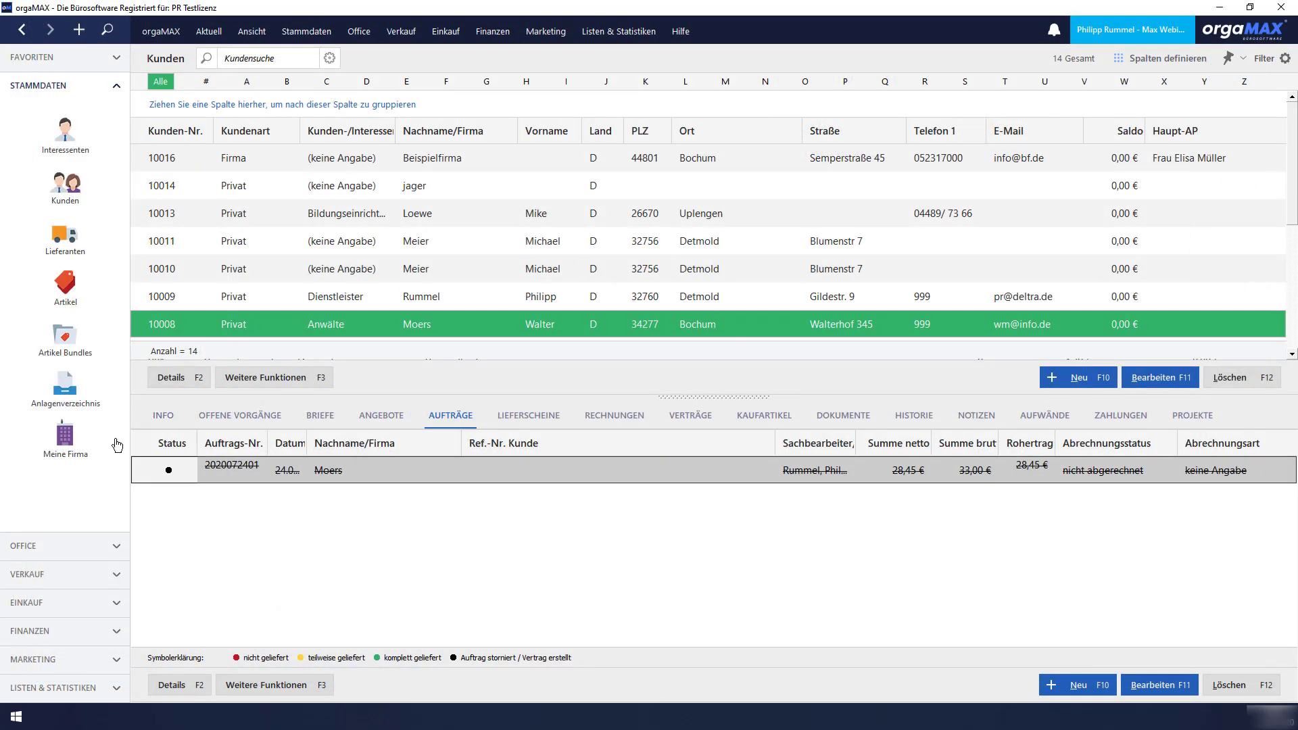
{"action": "left_click", "coordinate": [118, 446]}
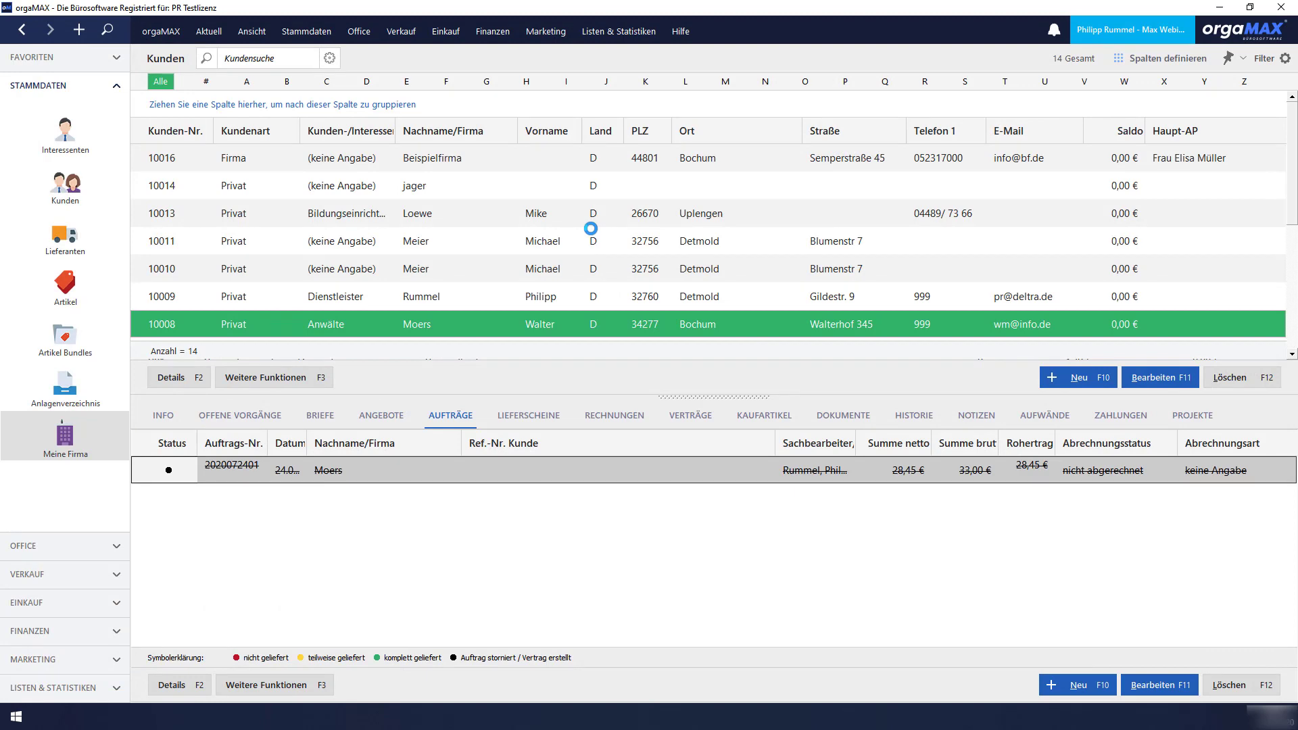
{"action": "left_click", "coordinate": [472, 263]}
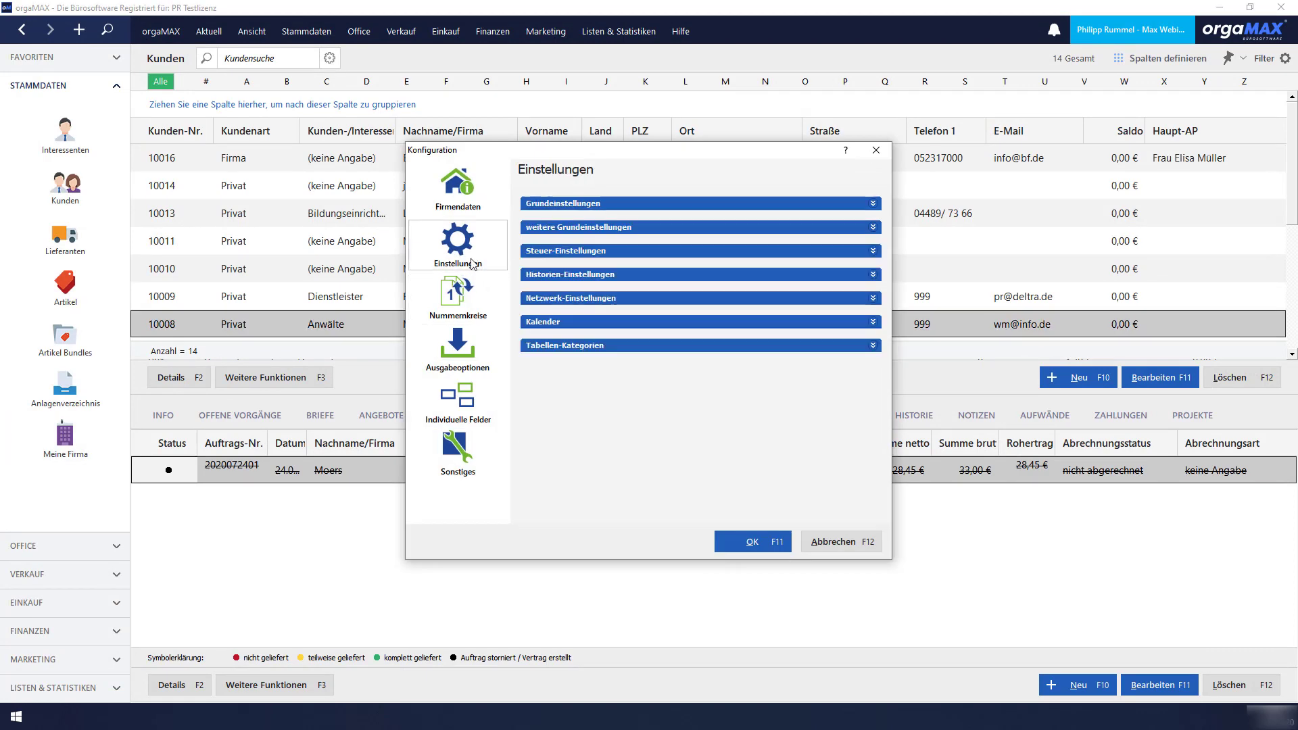
{"action": "left_click", "coordinate": [553, 202]}
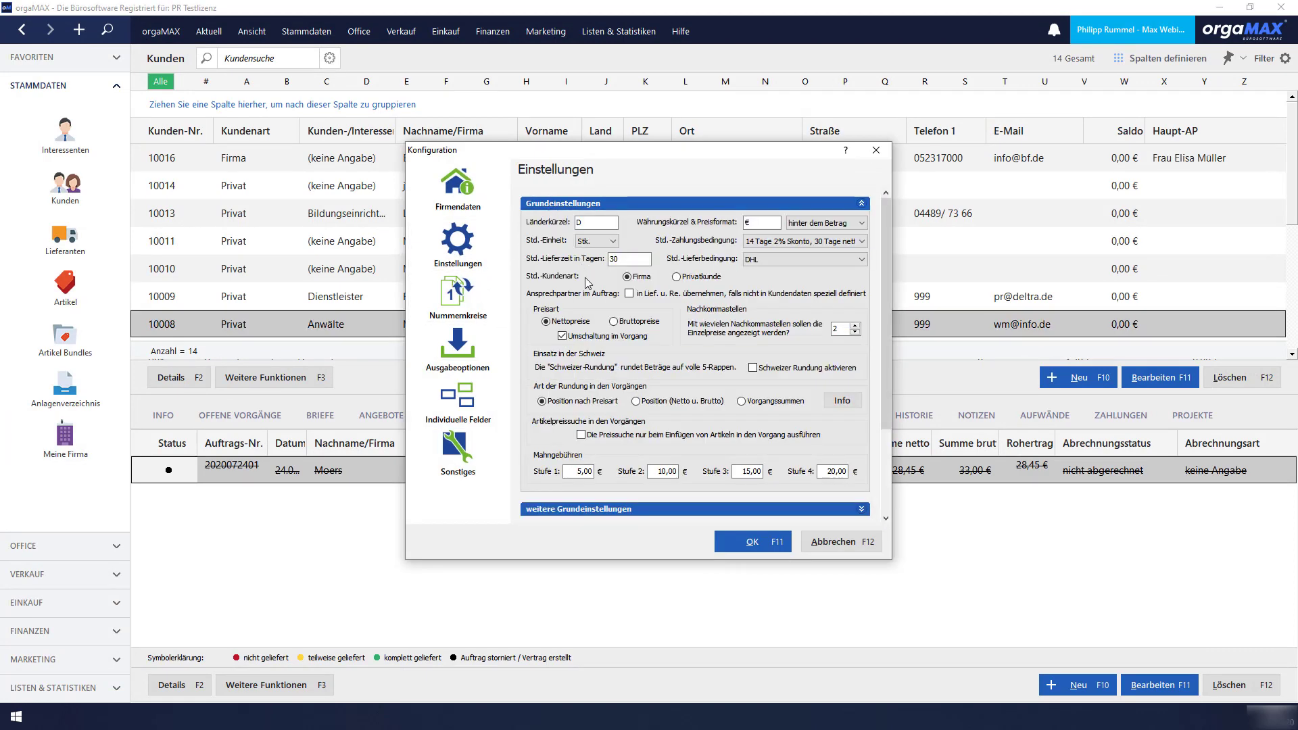
{"action": "left_click", "coordinate": [585, 437]}
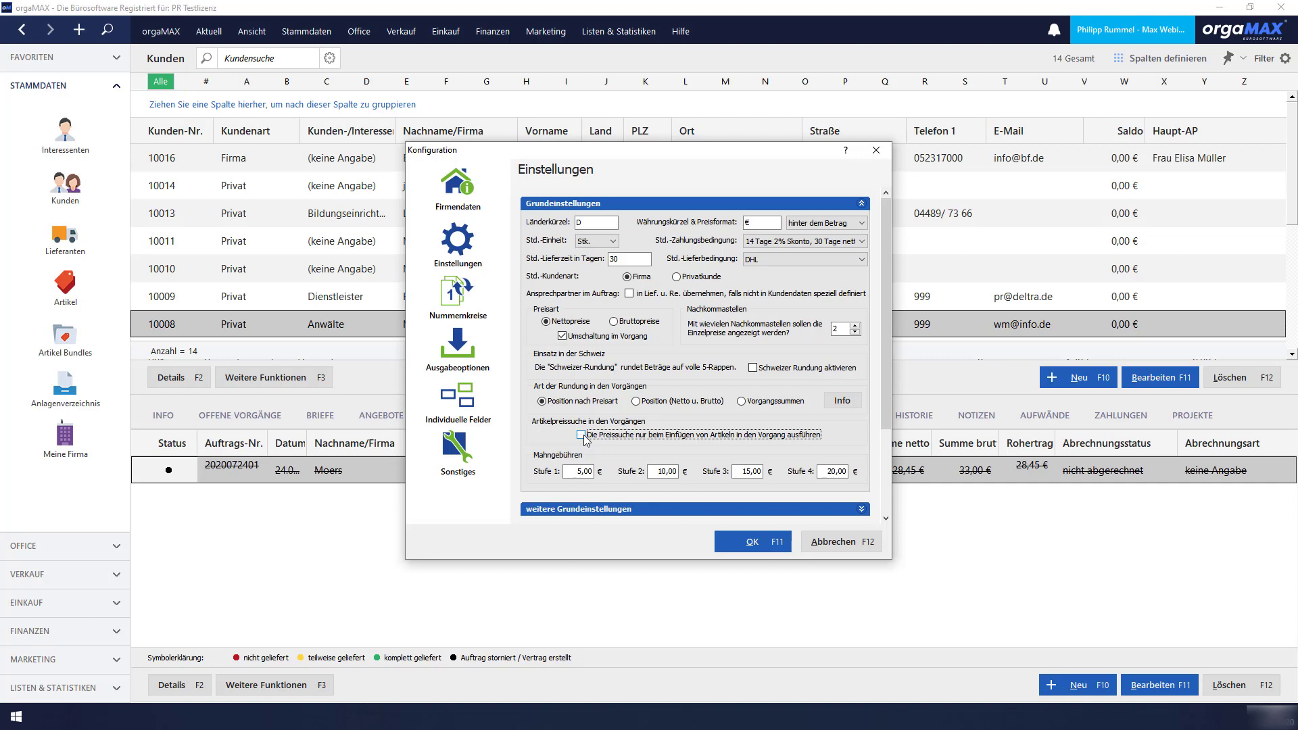
{"action": "left_click", "coordinate": [856, 547]}
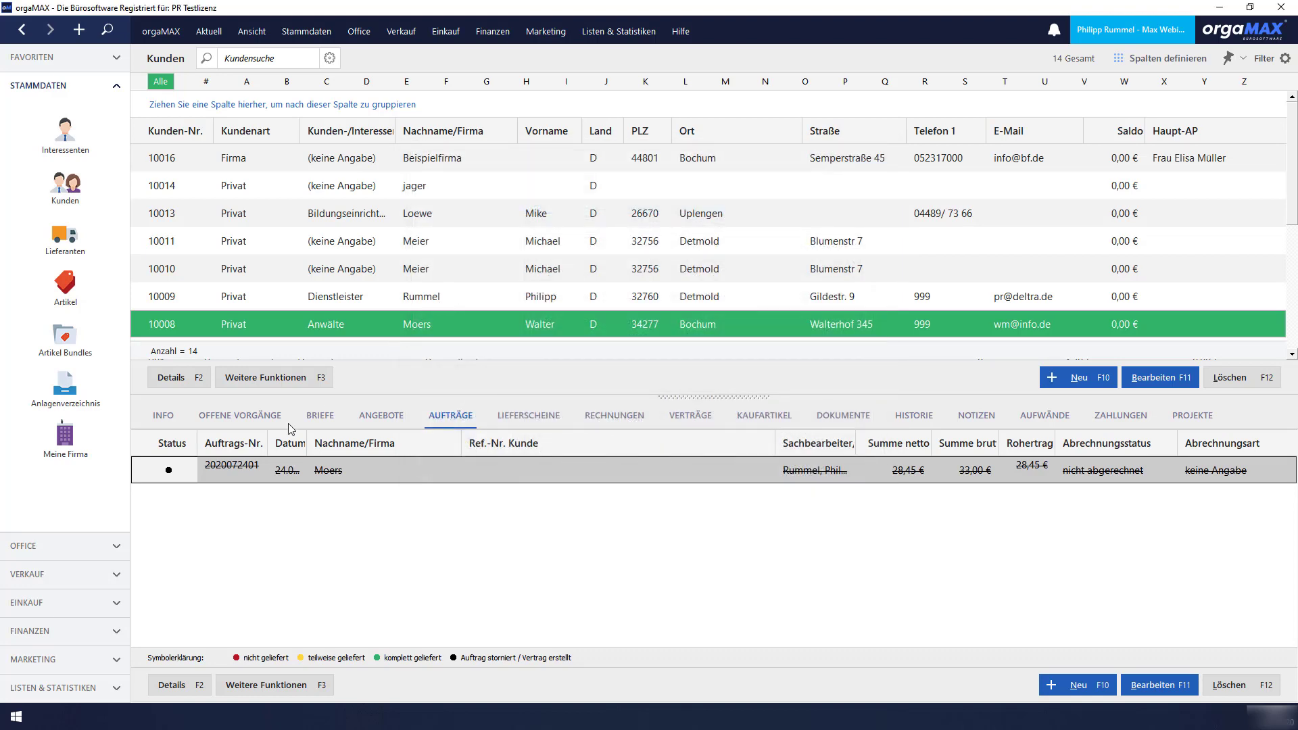
Open the Kundenpreise table evaluation under Listen & Statistiken, abandoning a new evaluation
{"action": "left_click", "coordinate": [74, 686]}
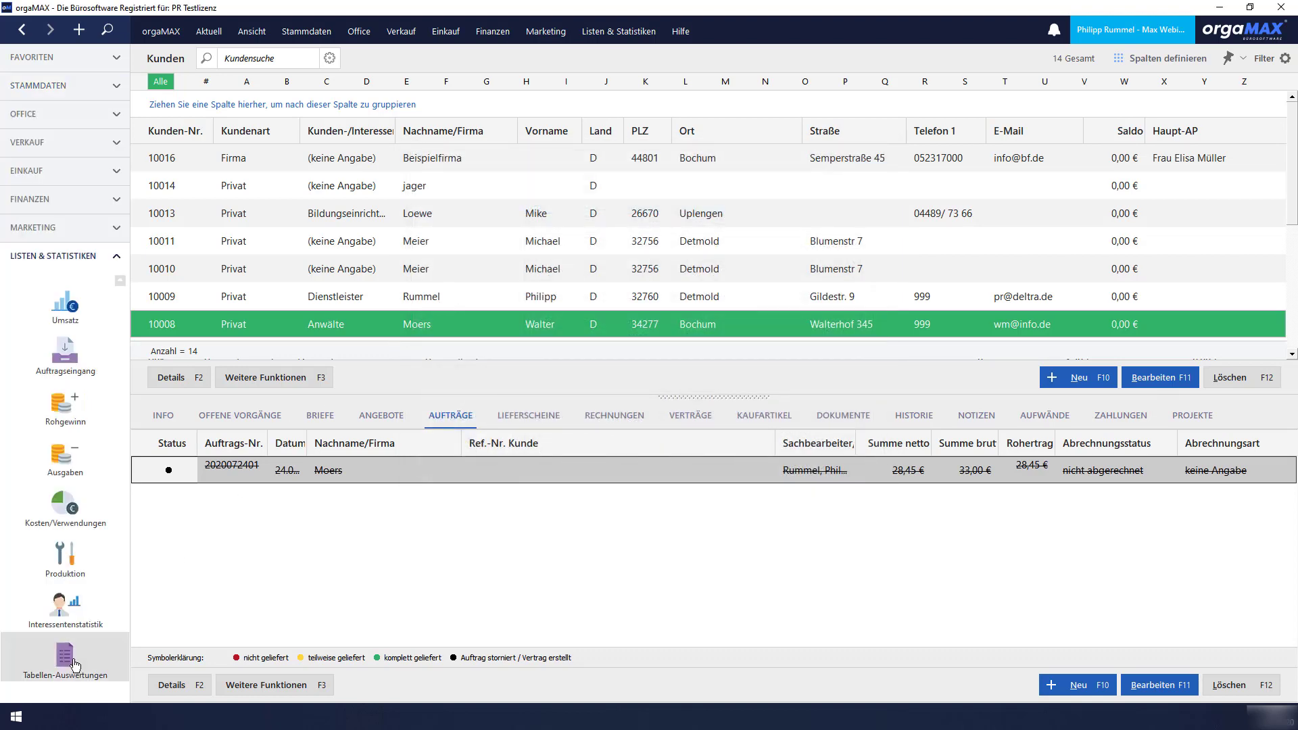
{"action": "left_click", "coordinate": [75, 664]}
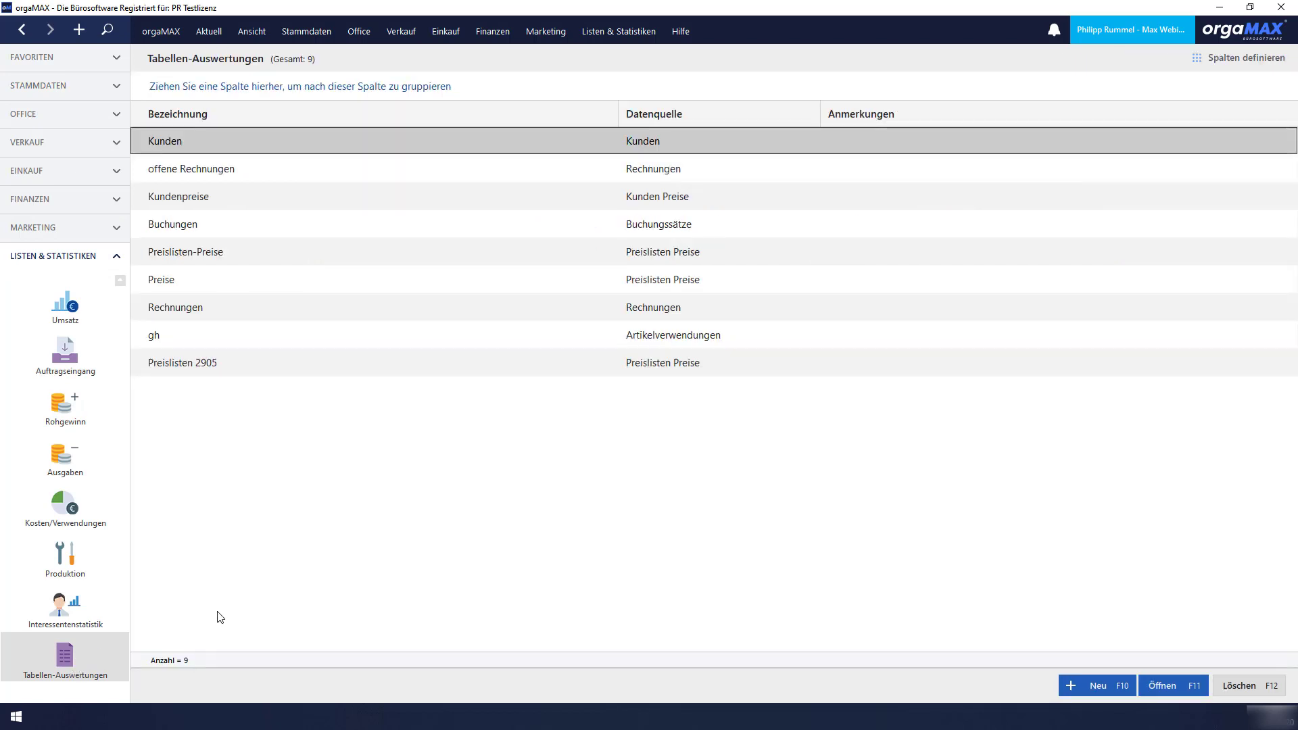
{"action": "left_click", "coordinate": [1090, 684]}
{"action": "left_click", "coordinate": [712, 345]}
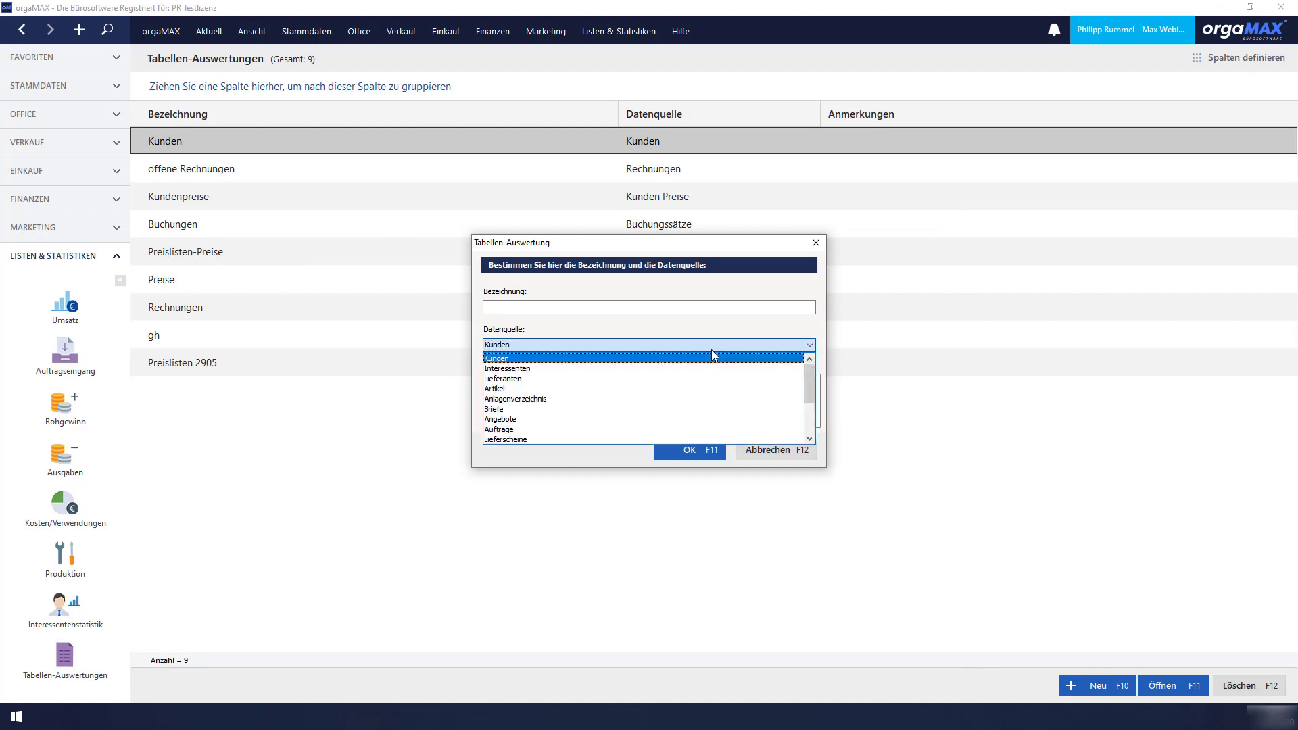
{"action": "scroll", "coordinate": [705, 399], "scroll_direction": "down", "scroll_amount": 3}
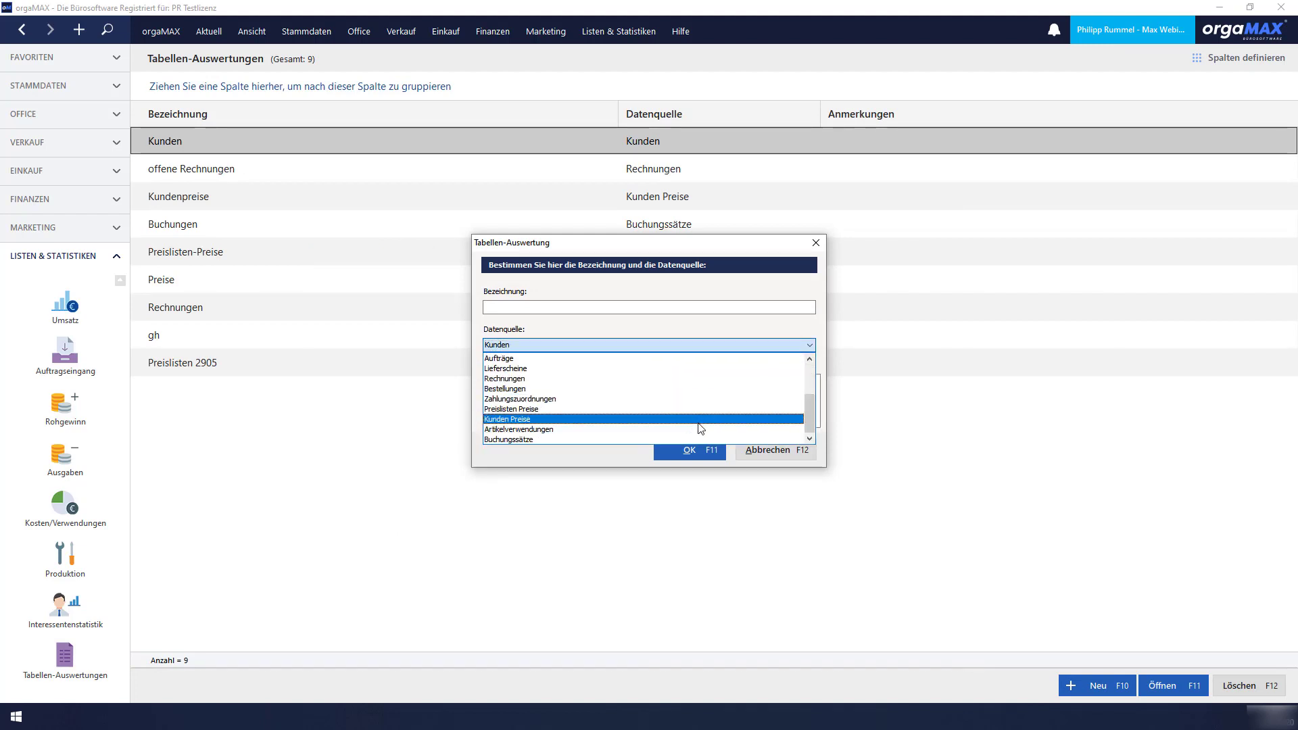
{"action": "left_click", "coordinate": [750, 452]}
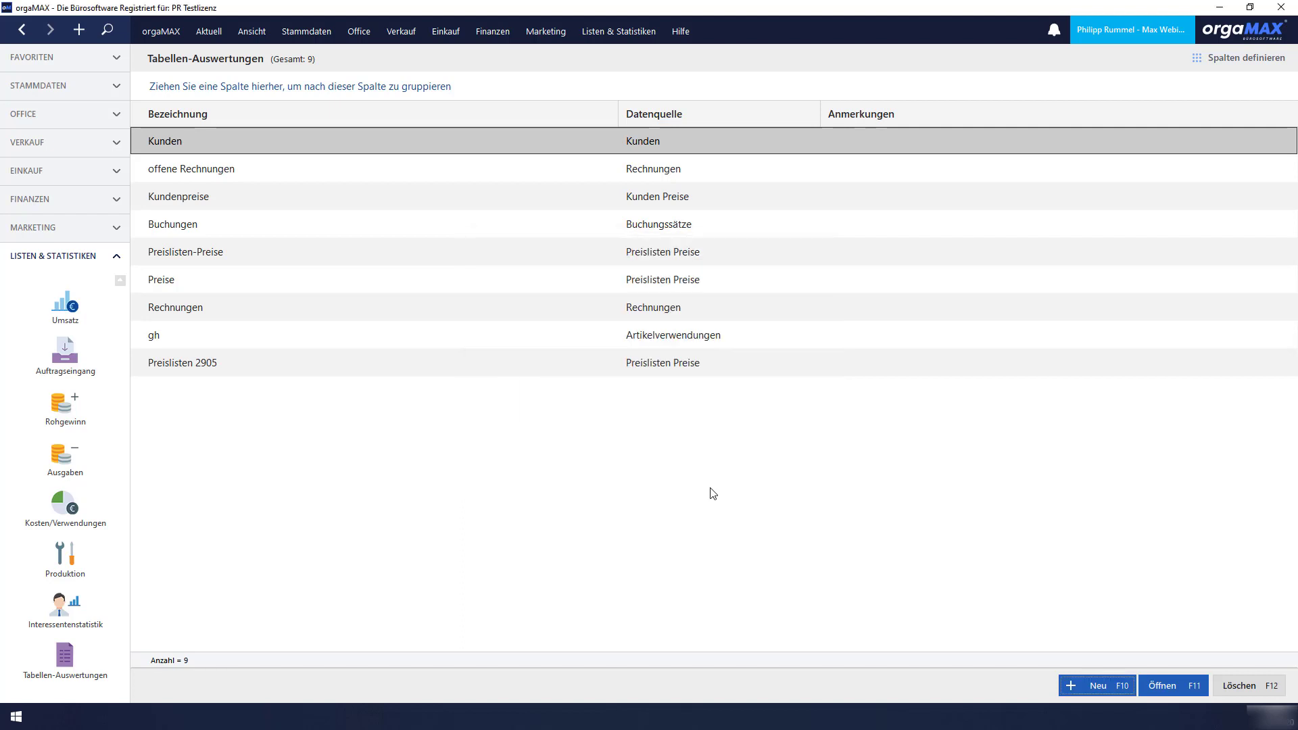
{"action": "double_click", "coordinate": [327, 203]}
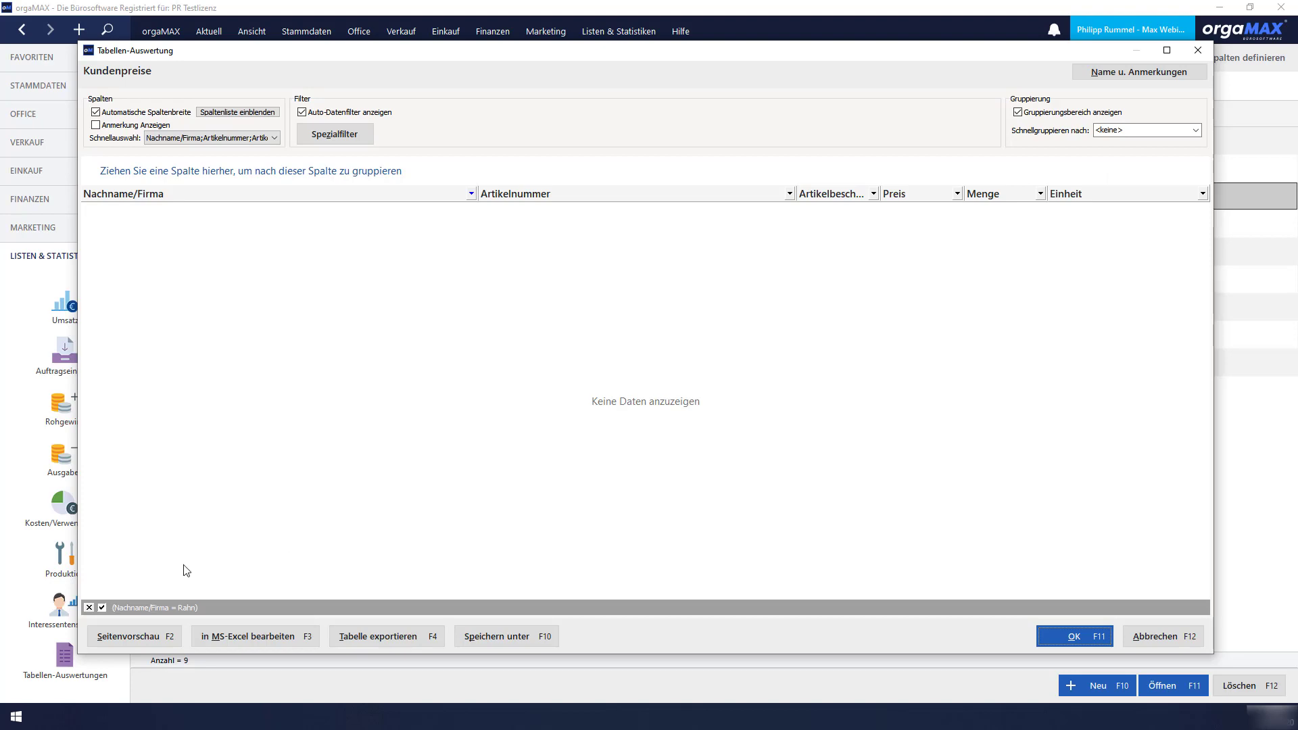
Clear the leftover filter and move Artikelnummer before a narrowed Nachname/Firma column
{"action": "left_click", "coordinate": [89, 608]}
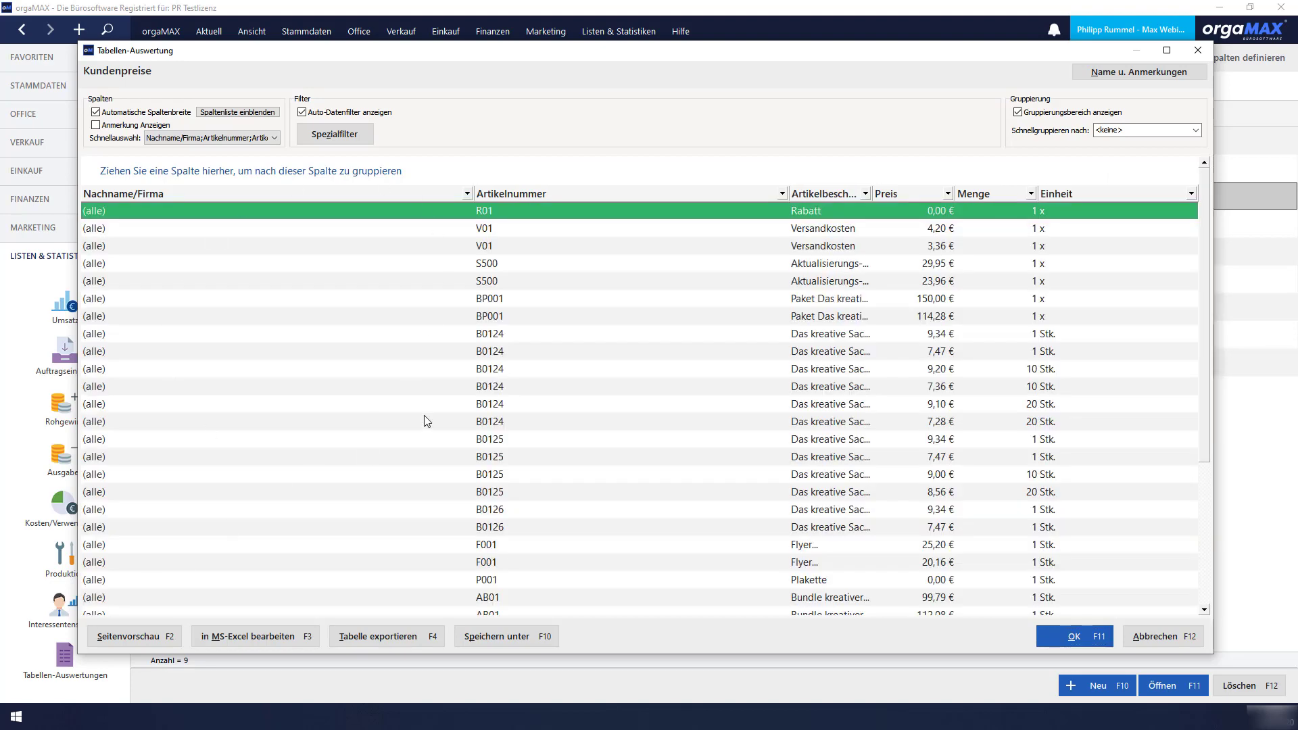
{"action": "left_click", "coordinate": [502, 370]}
{"action": "scroll", "coordinate": [502, 369], "scroll_direction": "down", "scroll_amount": 4}
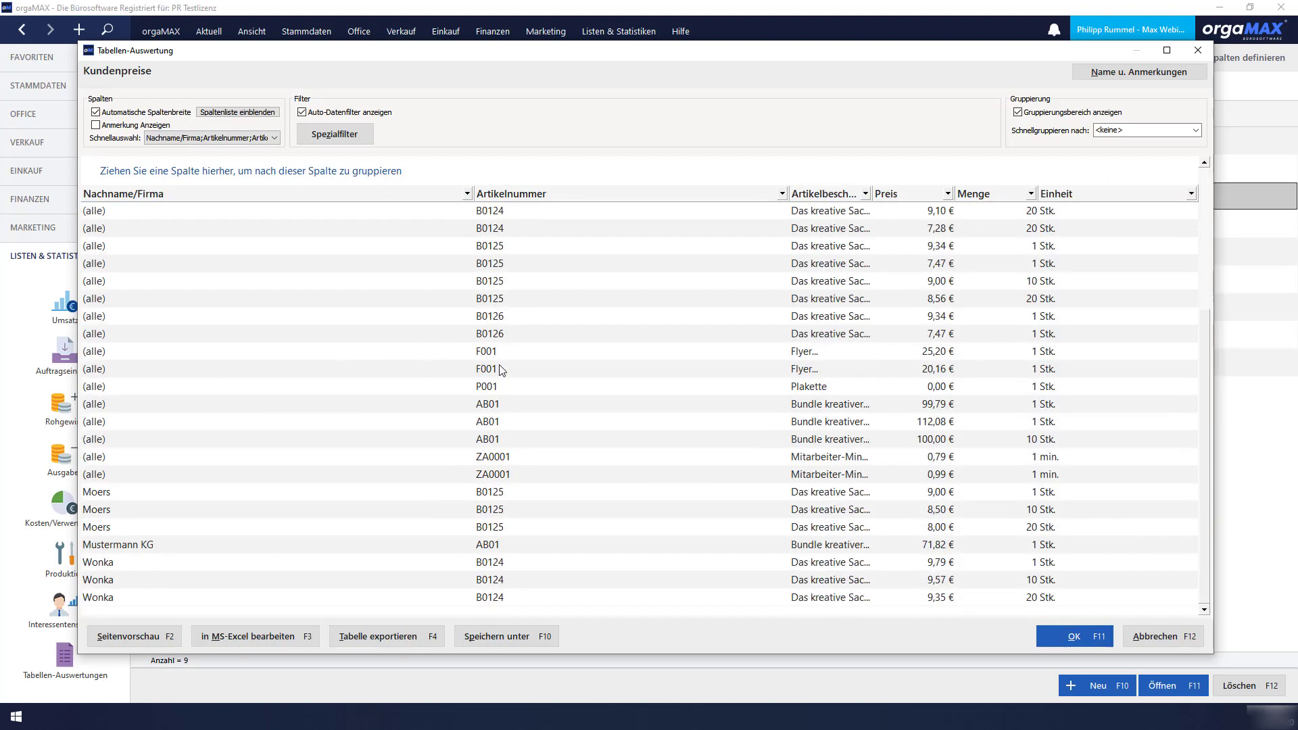
{"action": "scroll", "coordinate": [499, 371], "scroll_direction": "up", "scroll_amount": 4}
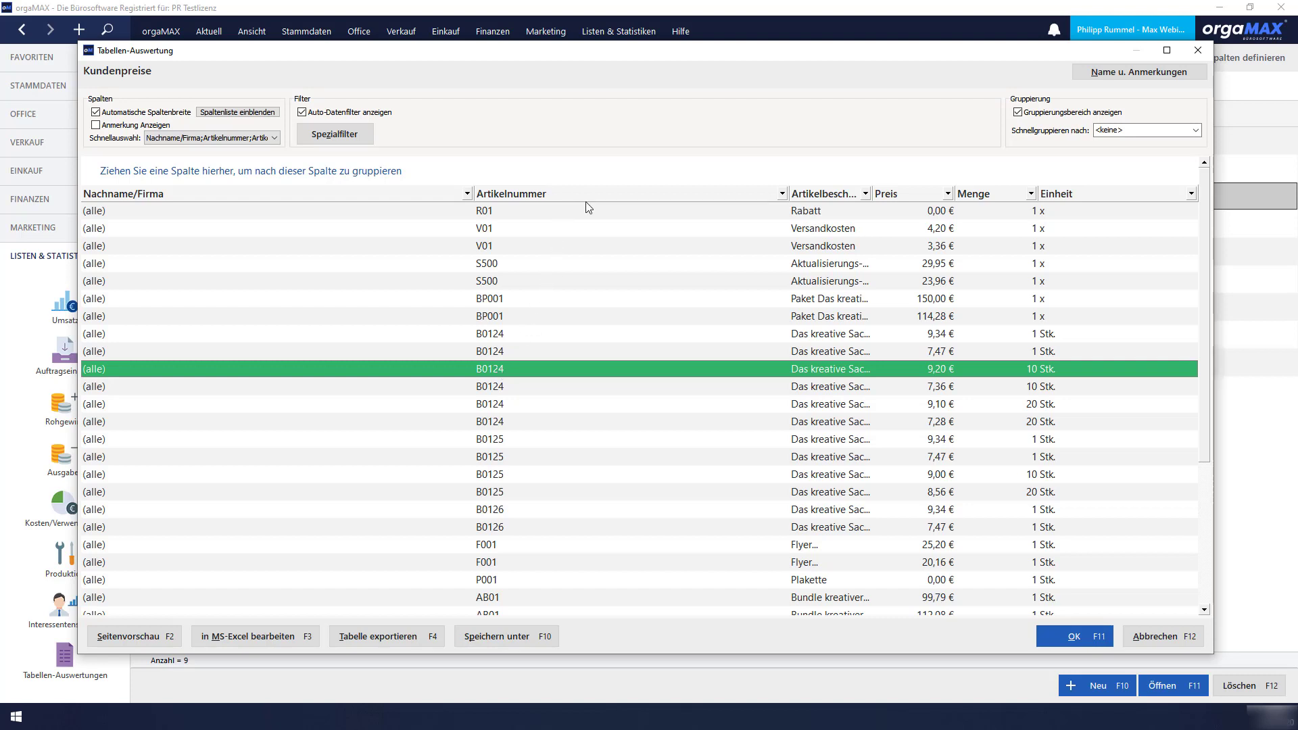
{"action": "left_click_drag", "start_coordinate": [587, 197], "coordinate": [169, 193]}
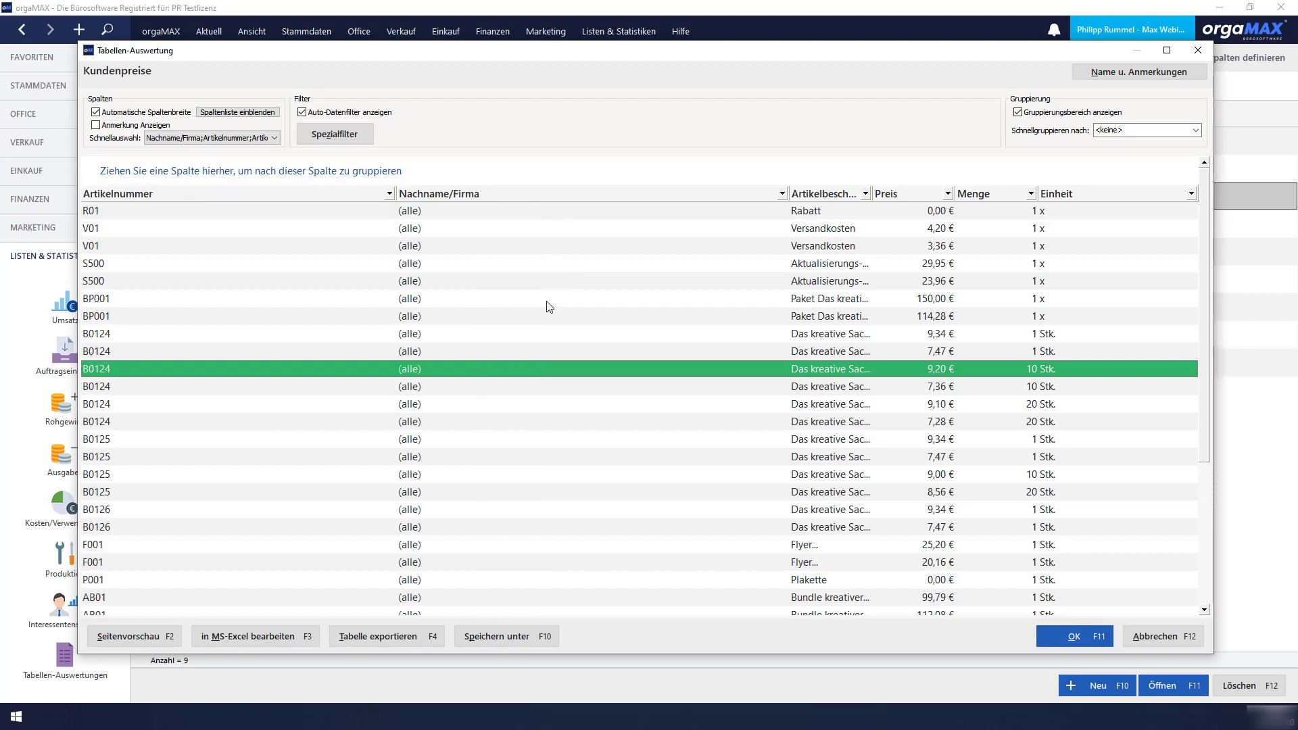
{"action": "left_click_drag", "start_coordinate": [789, 194], "coordinate": [530, 190]}
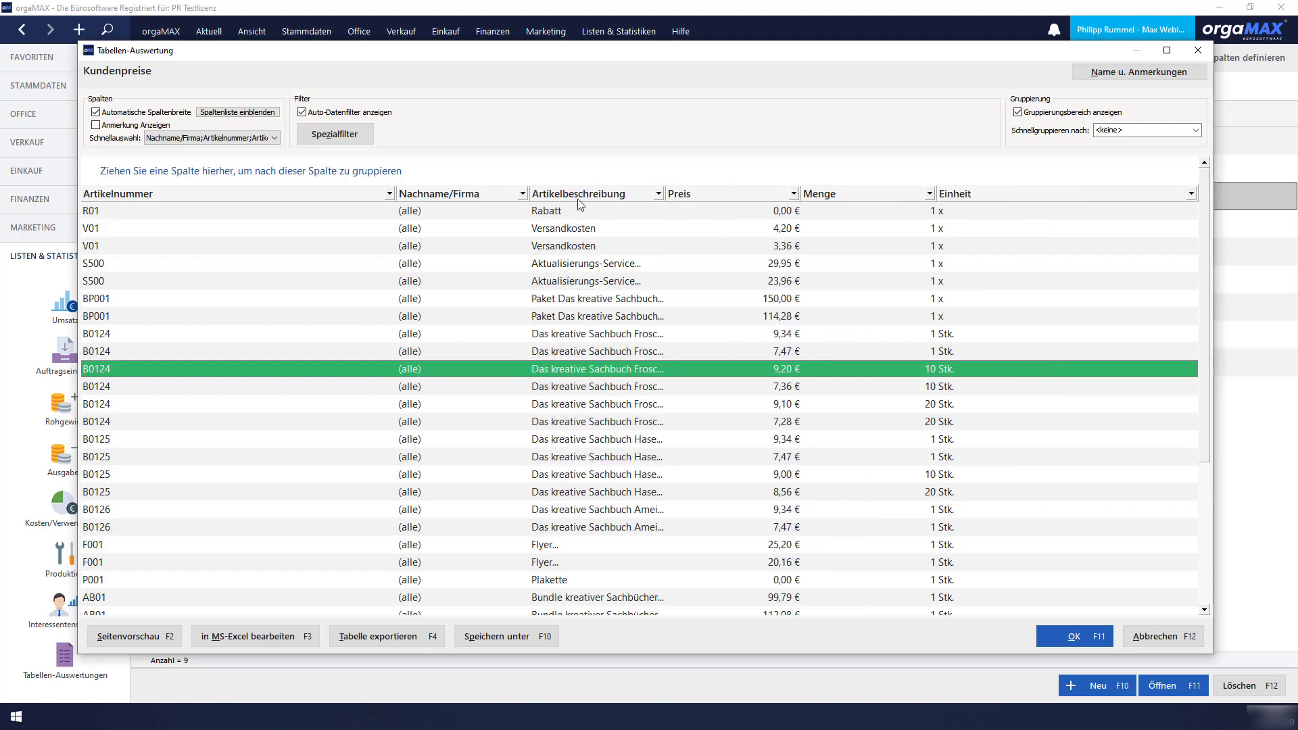
Filter Nachname/Firma to the Moers customer's three B0125 prices, then close the evaluation
{"action": "left_click", "coordinate": [523, 194]}
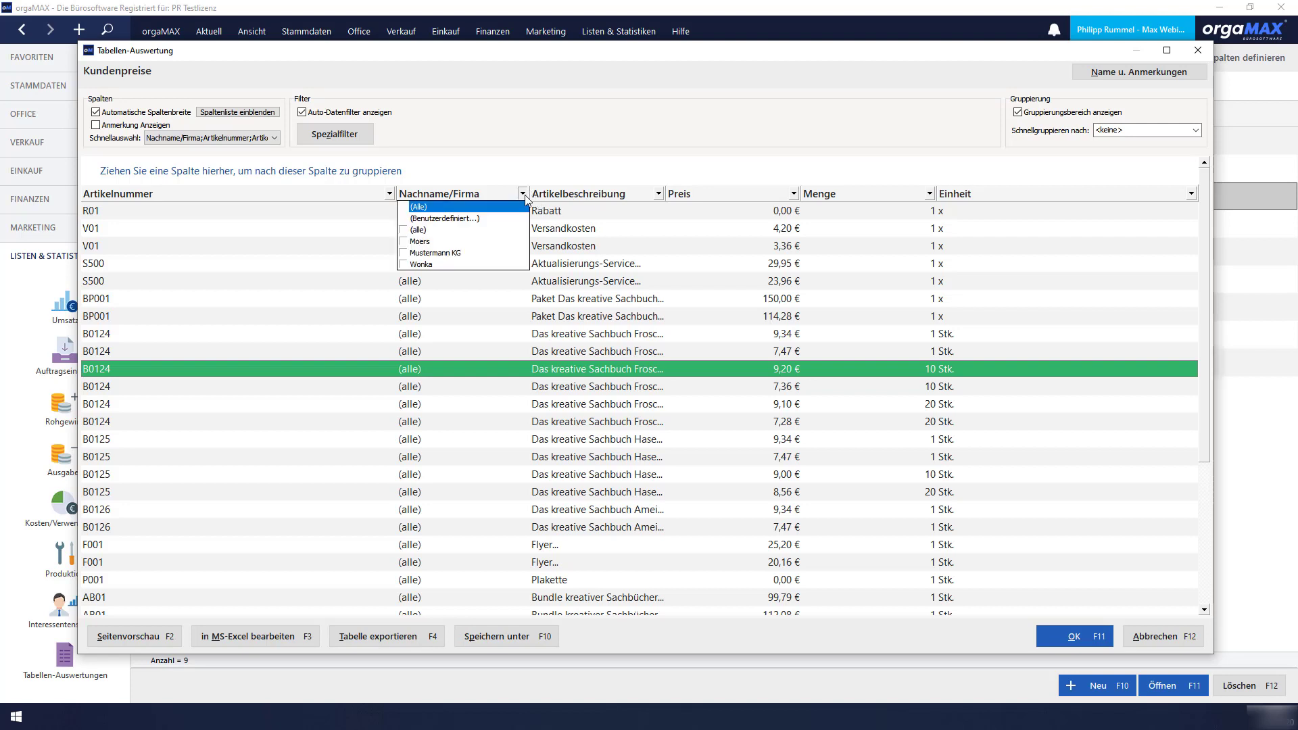
{"action": "left_click", "coordinate": [512, 246]}
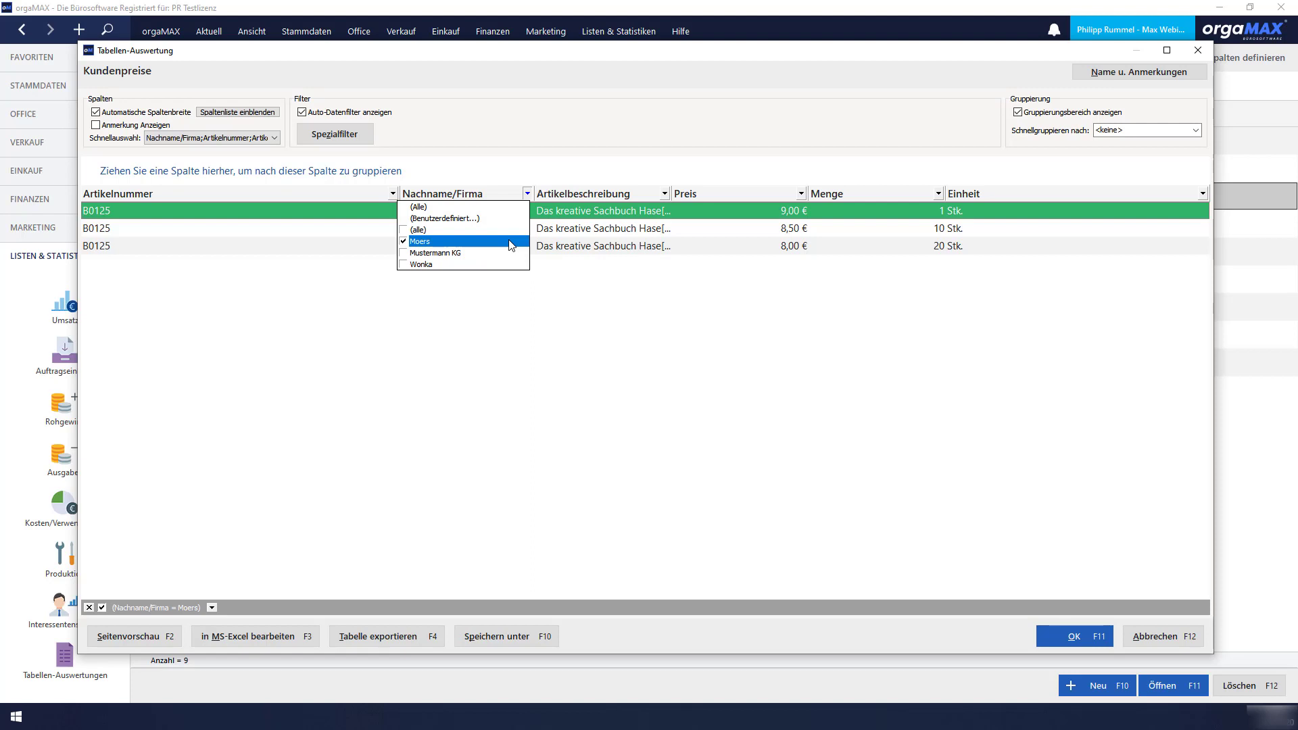
{"action": "left_click", "coordinate": [693, 331]}
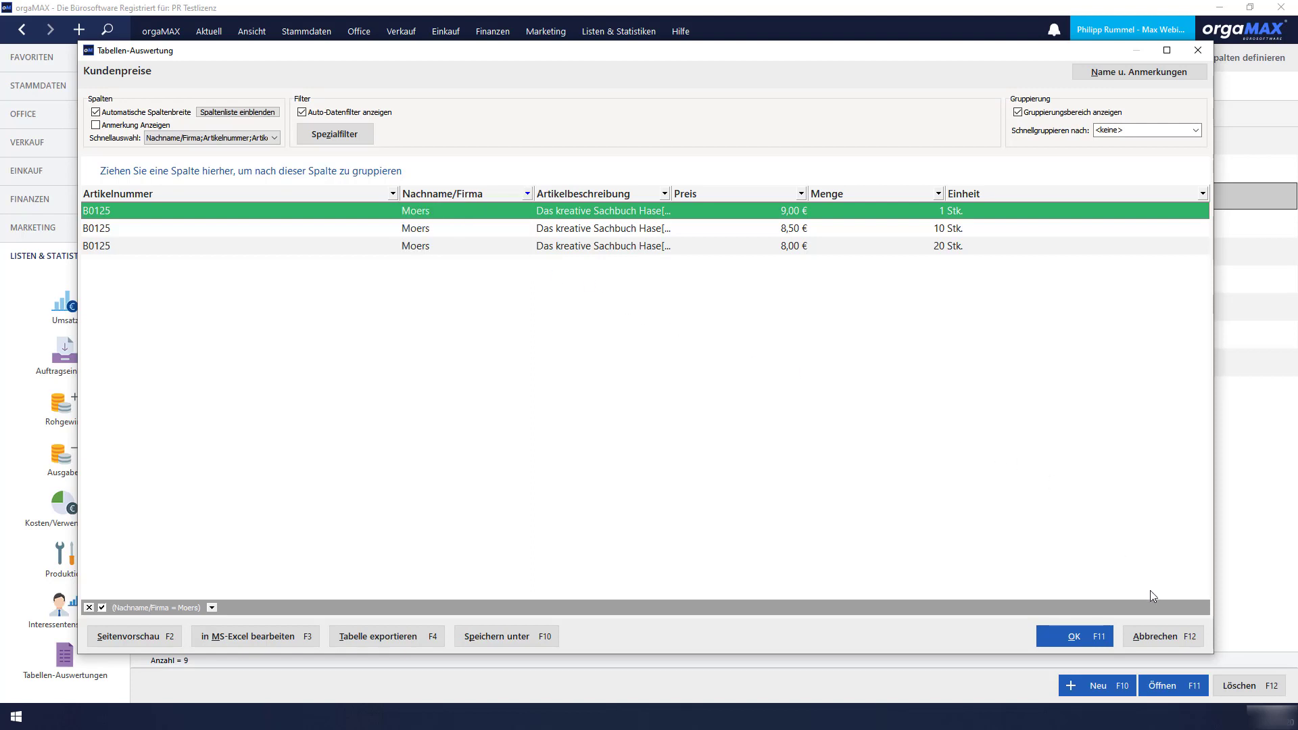
{"action": "left_click", "coordinate": [1175, 641]}
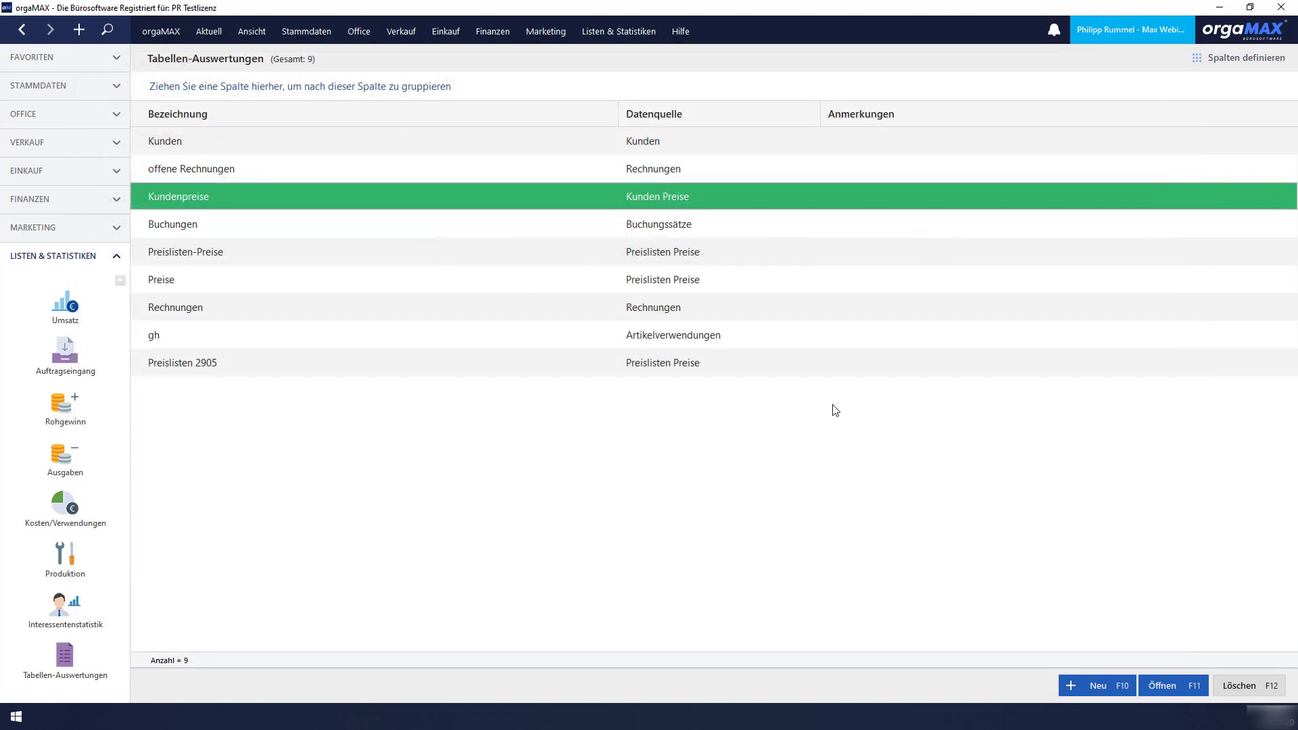